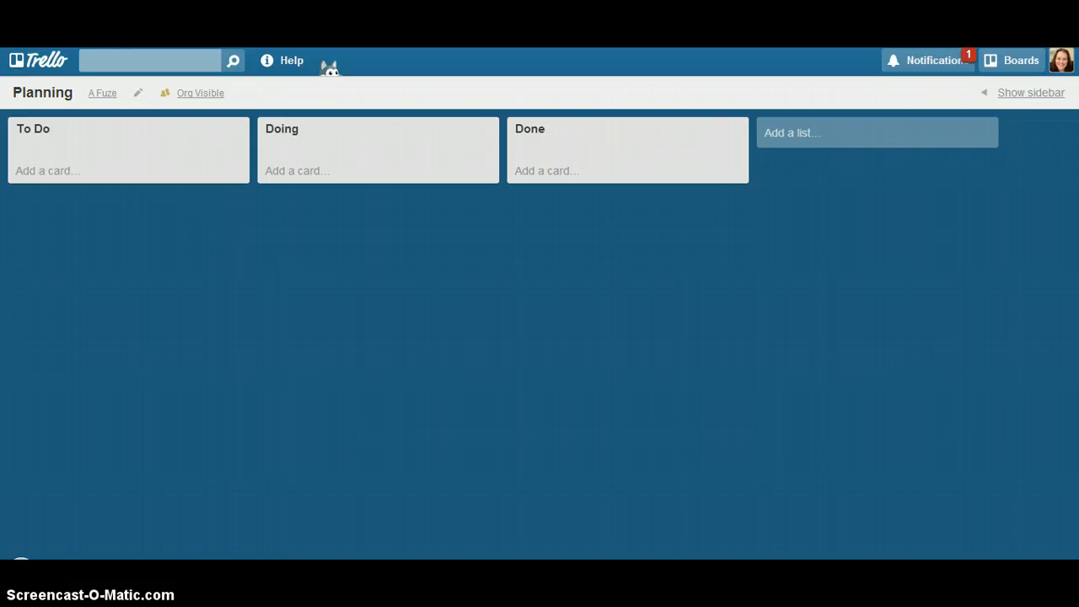
pyautogui.click(45, 94)
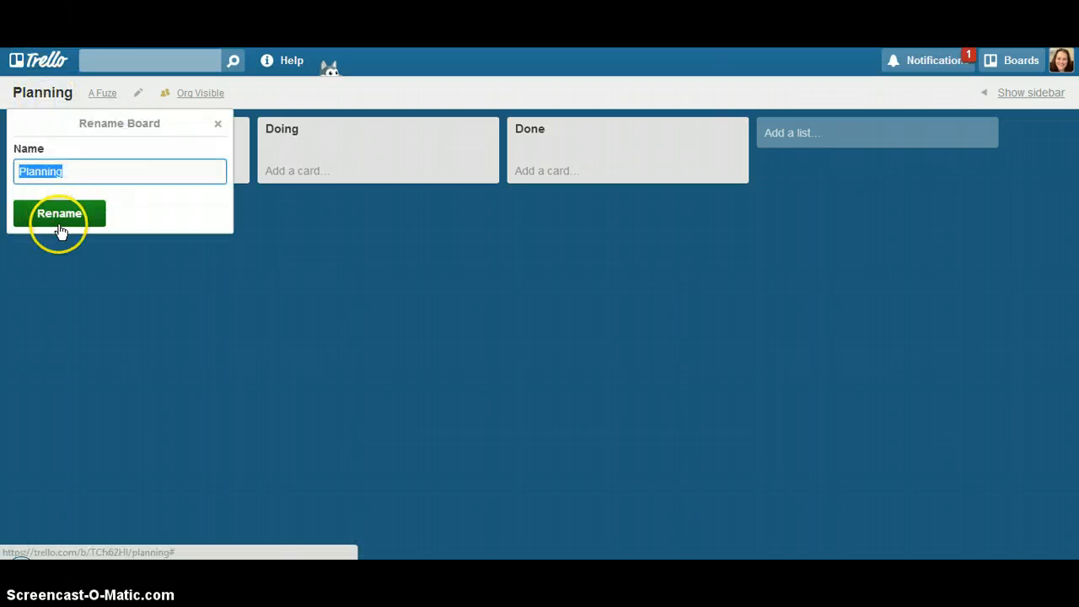
pyautogui.click(215, 263)
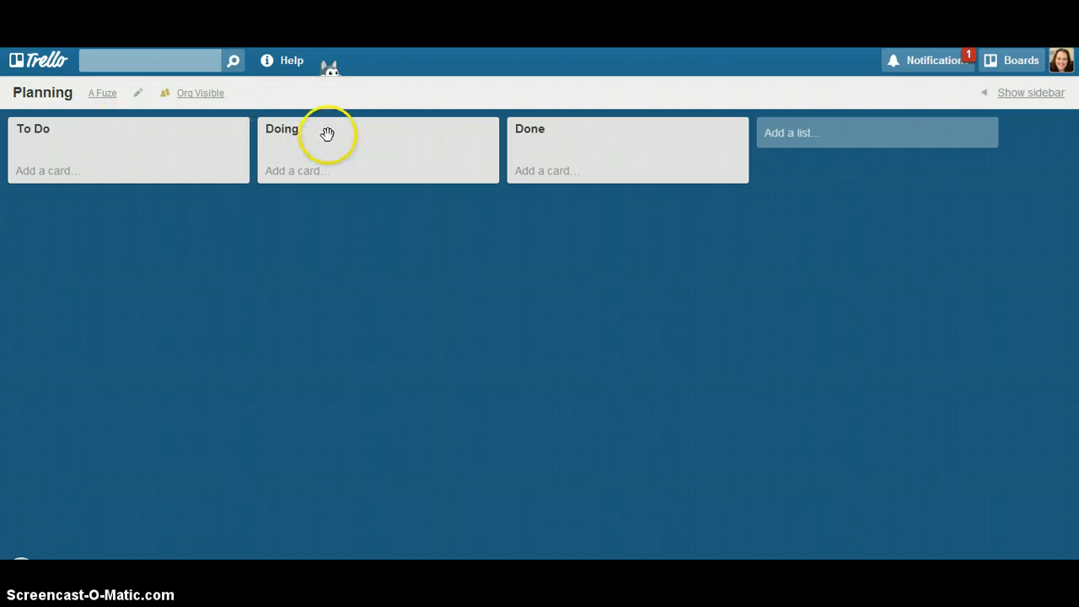
# Step: Rename the To Do list as "Week 1" and the Doing list as "Week 2"
pyautogui.click(30, 132)
pyautogui.write('Week 1')
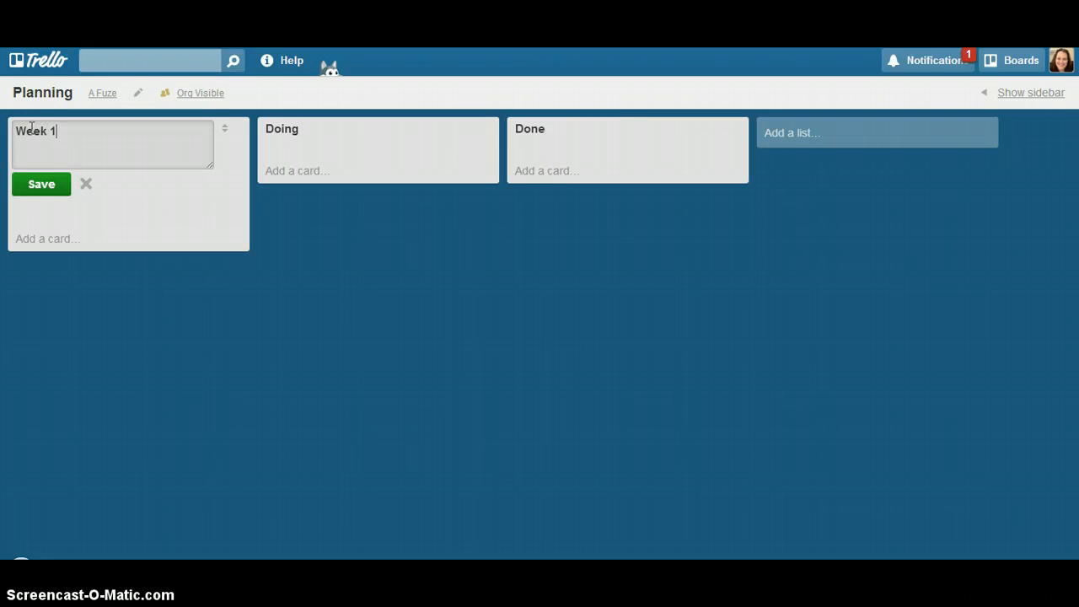
pyautogui.click(42, 184)
pyautogui.click(284, 131)
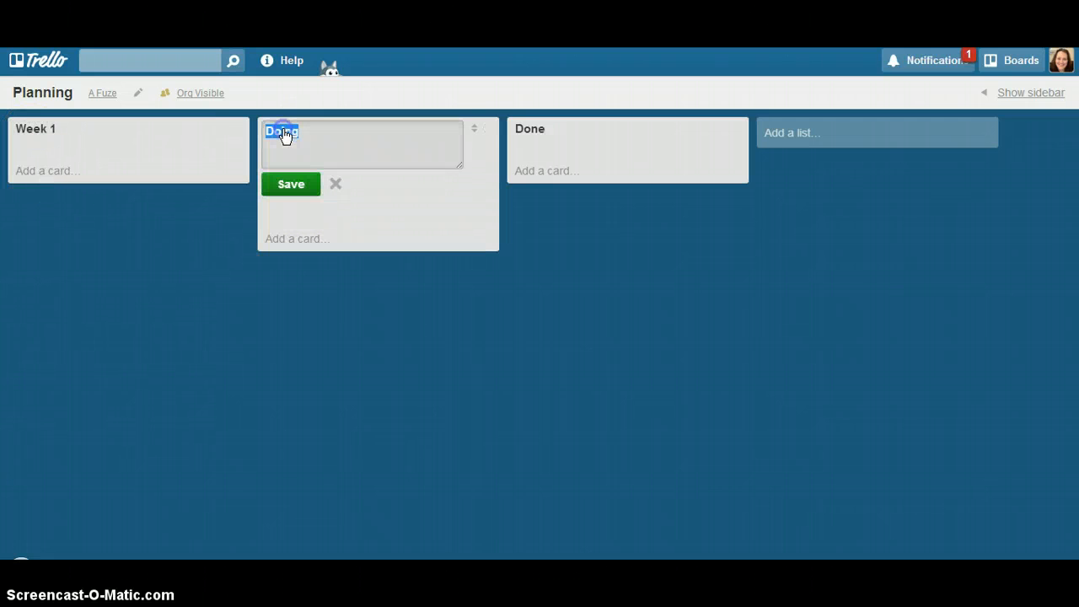
pyautogui.write('Weeks')
pyautogui.press('BackSpace')
pyautogui.write('2')
pyautogui.click(289, 187)
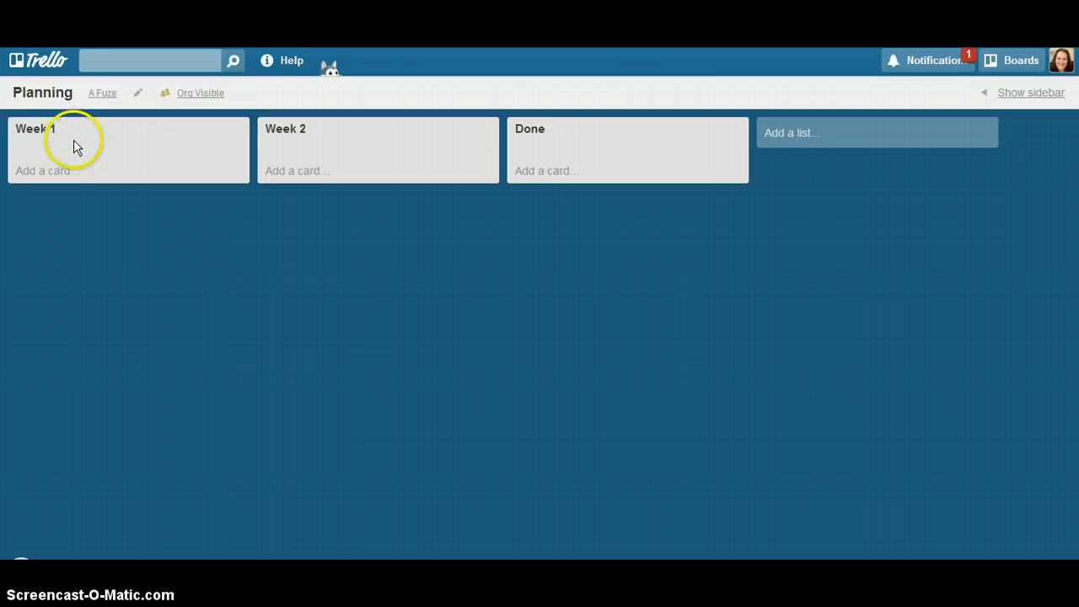
# Step: Add a card titled "10 Tips on Group Management for Facebook" to the Week 1 list
pyautogui.click(59, 180)
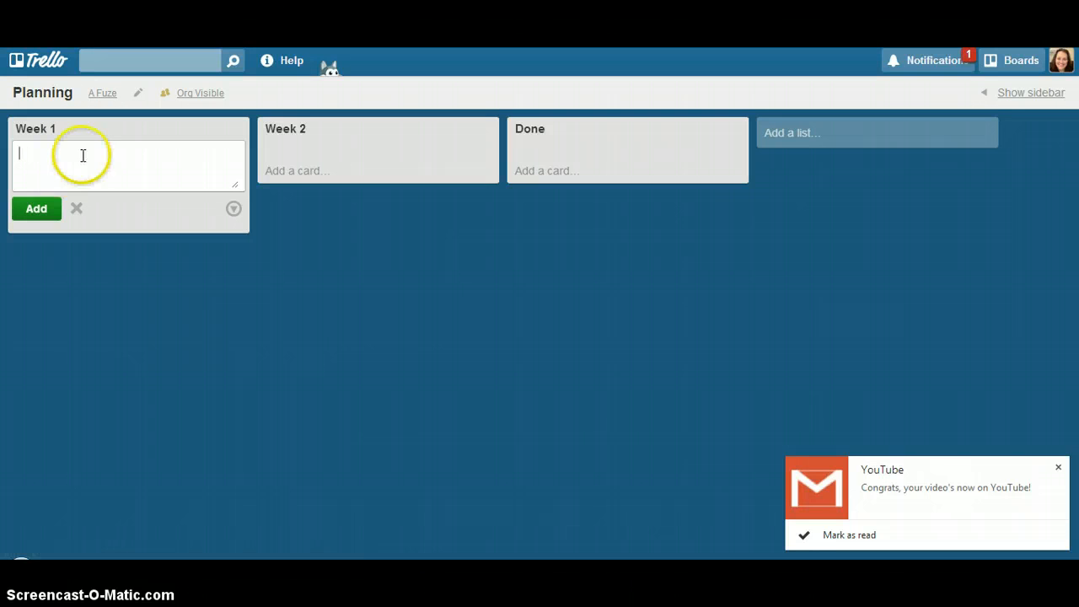
pyautogui.click(1058, 468)
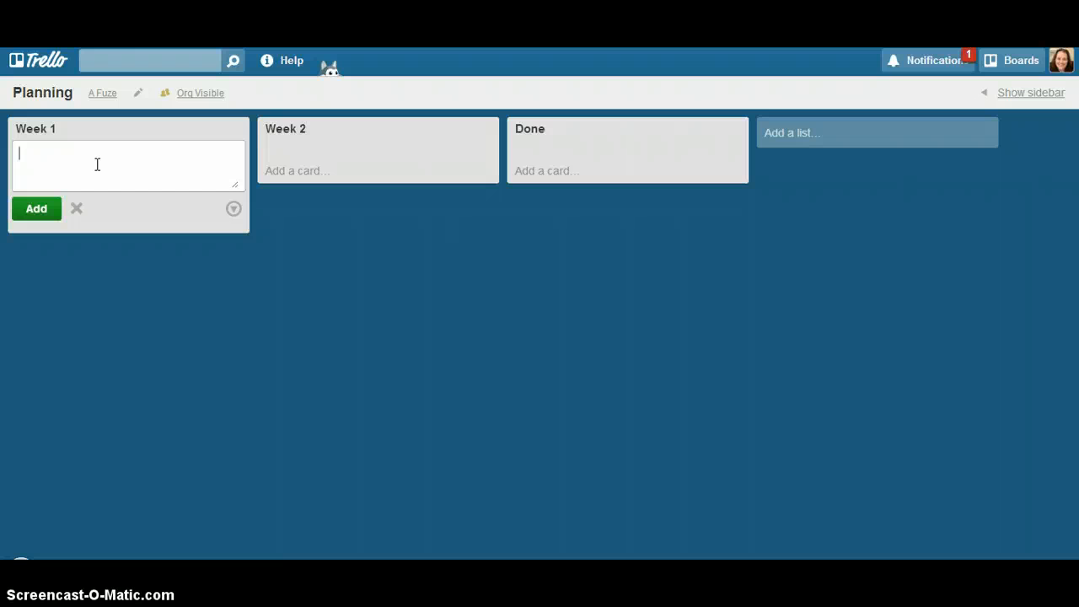
pyautogui.write('10 Tips on Group Man')
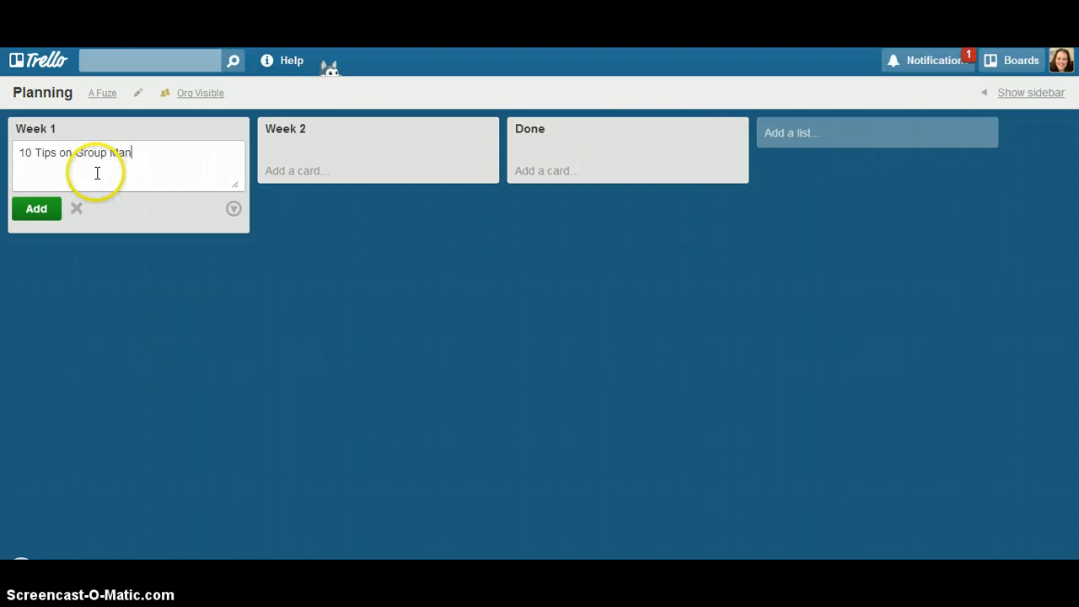
pyautogui.write('agement for Facebook')
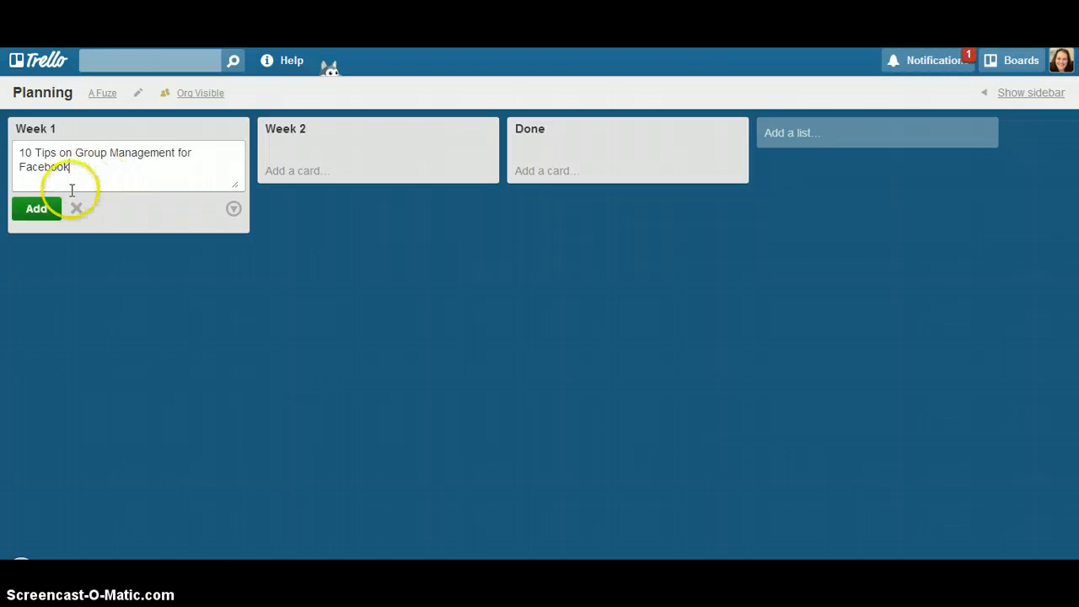
pyautogui.click(46, 207)
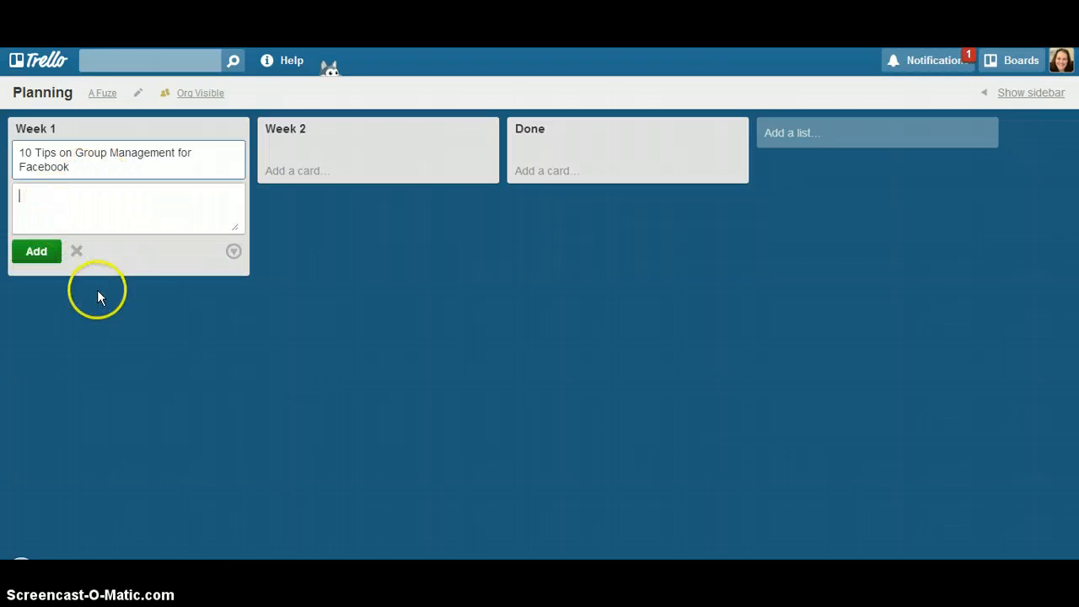
# Step: Apply the green label to the "10 Tips on Group Management for Facebook" card
pyautogui.click(189, 162)
pyautogui.click(732, 166)
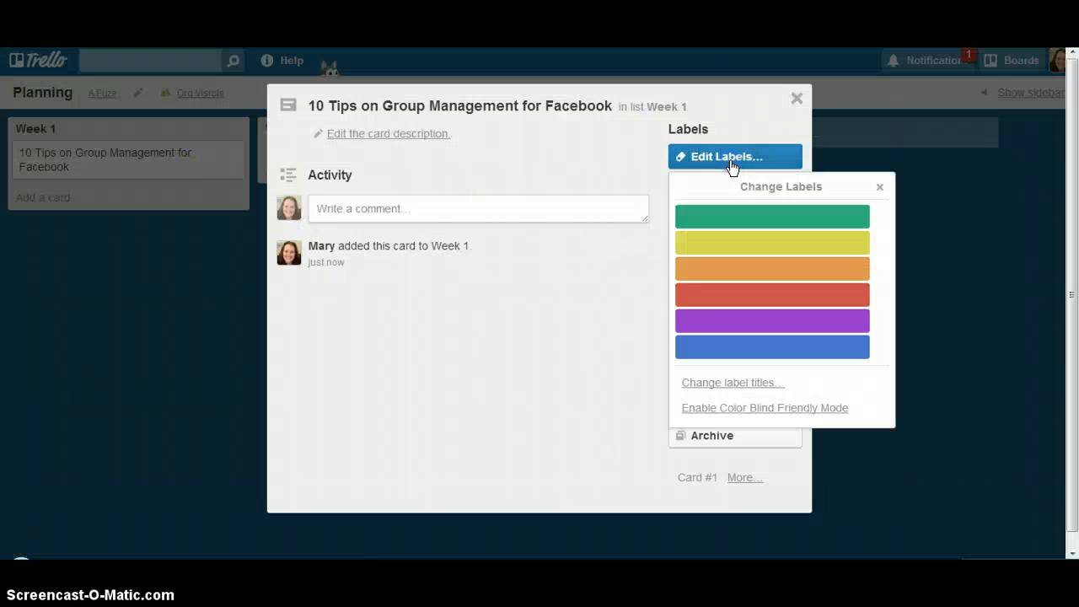
pyautogui.click(729, 220)
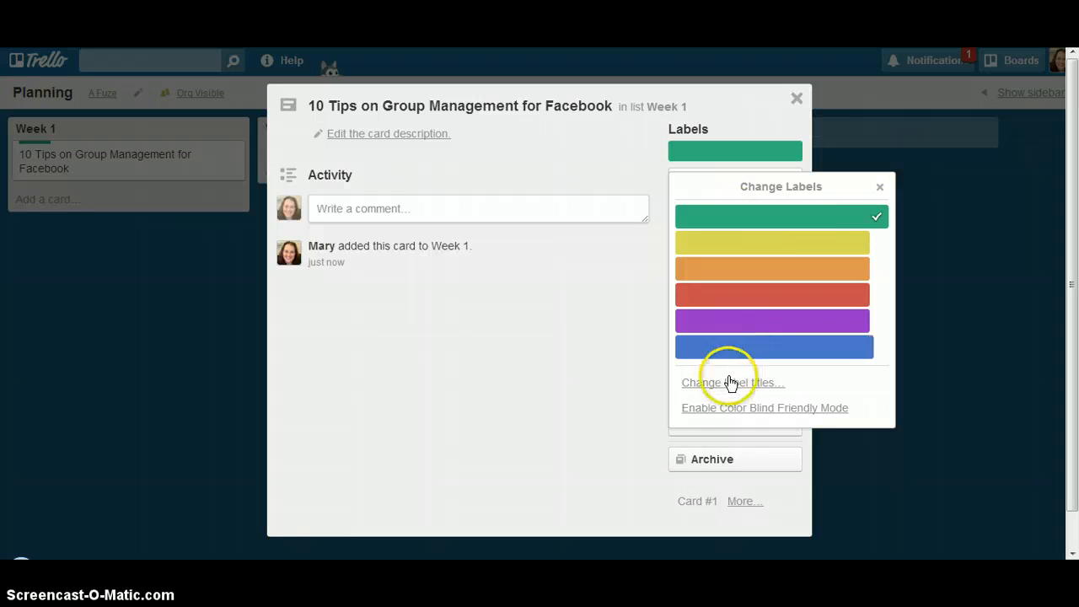
# Step: Name the green label "Blogging" and the purple label "Social Media", save the names and close the card
pyautogui.click(730, 382)
pyautogui.click(752, 242)
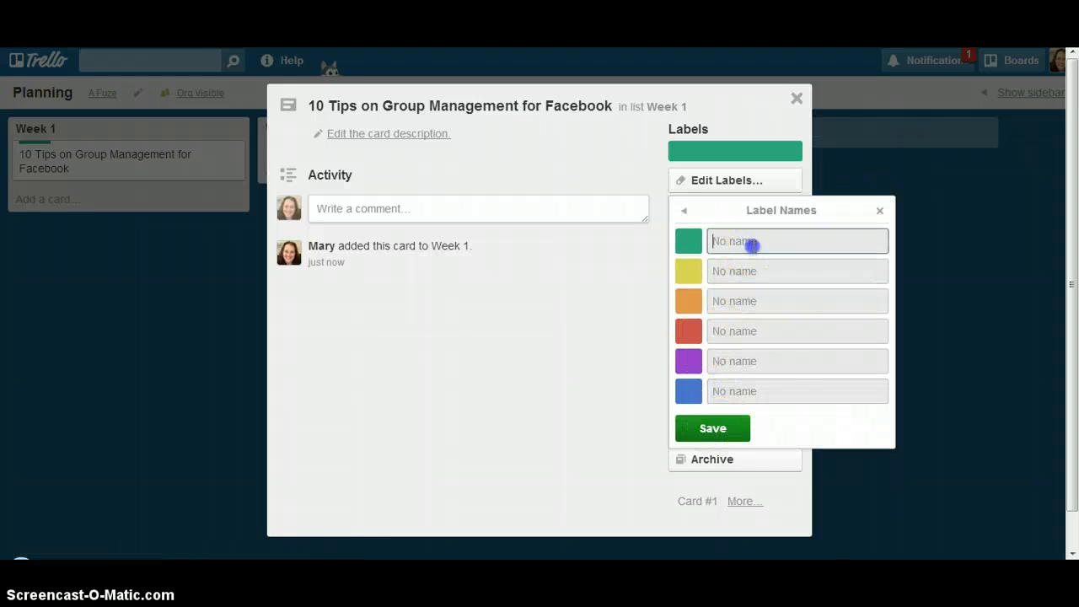
pyautogui.write('Blogging')
pyautogui.click(726, 272)
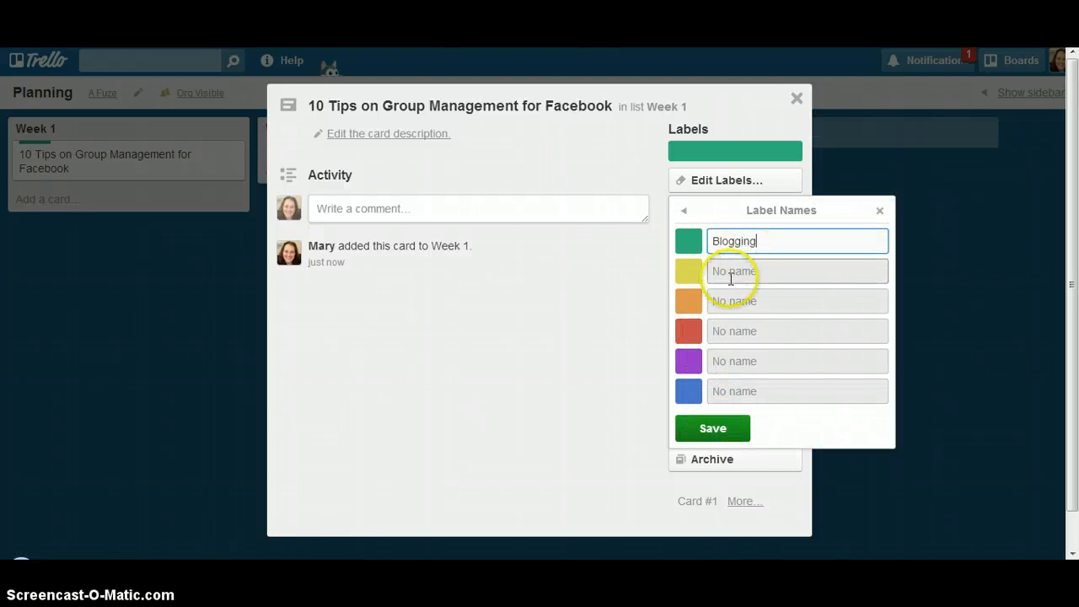
pyautogui.click(721, 363)
pyautogui.write('Soci')
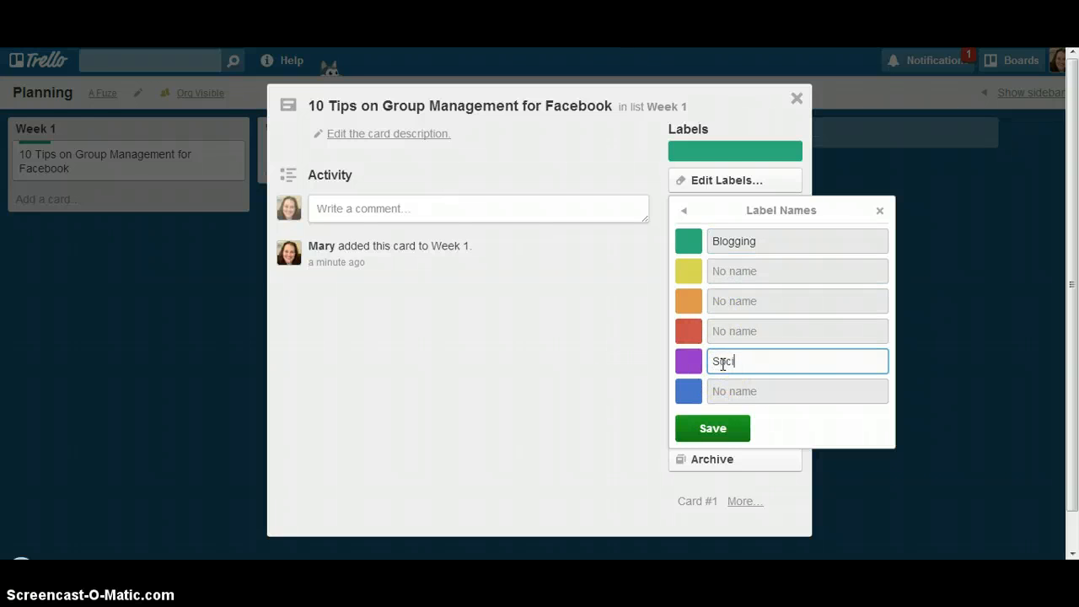
pyautogui.write('al Media')
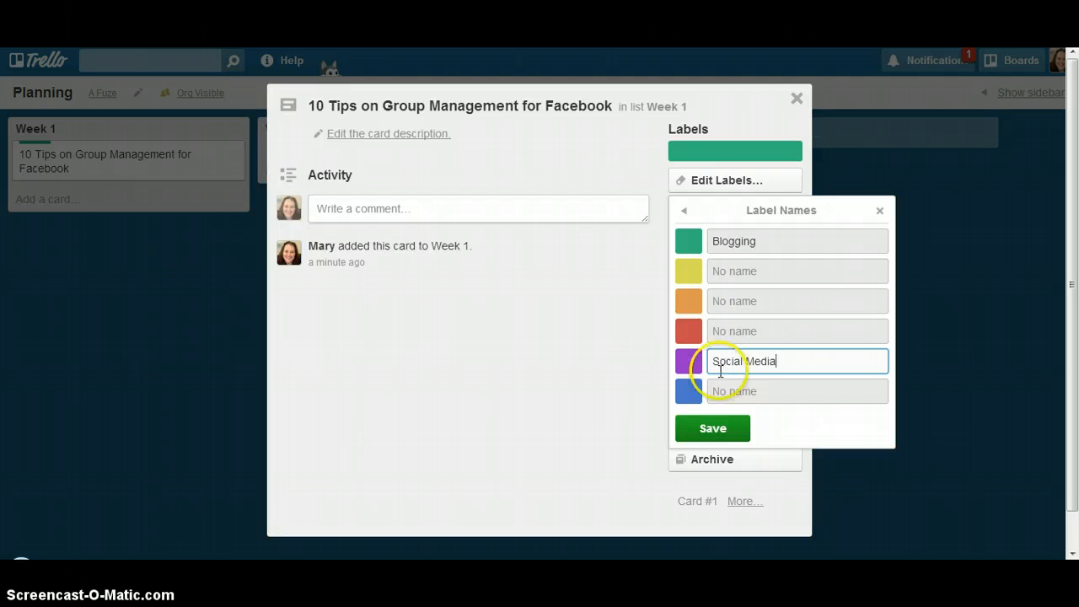
pyautogui.click(714, 430)
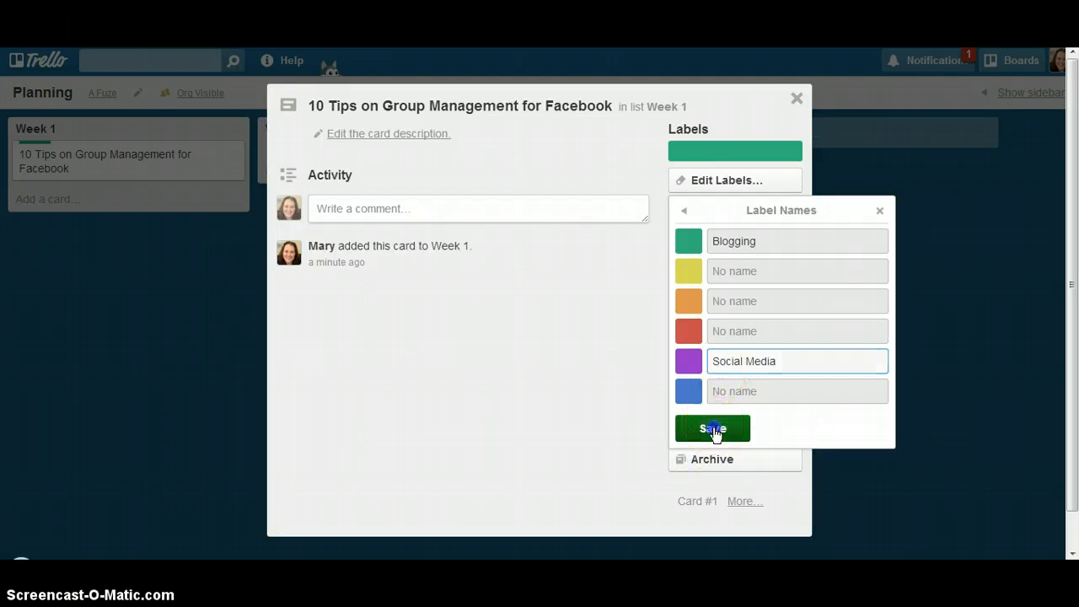
pyautogui.click(602, 390)
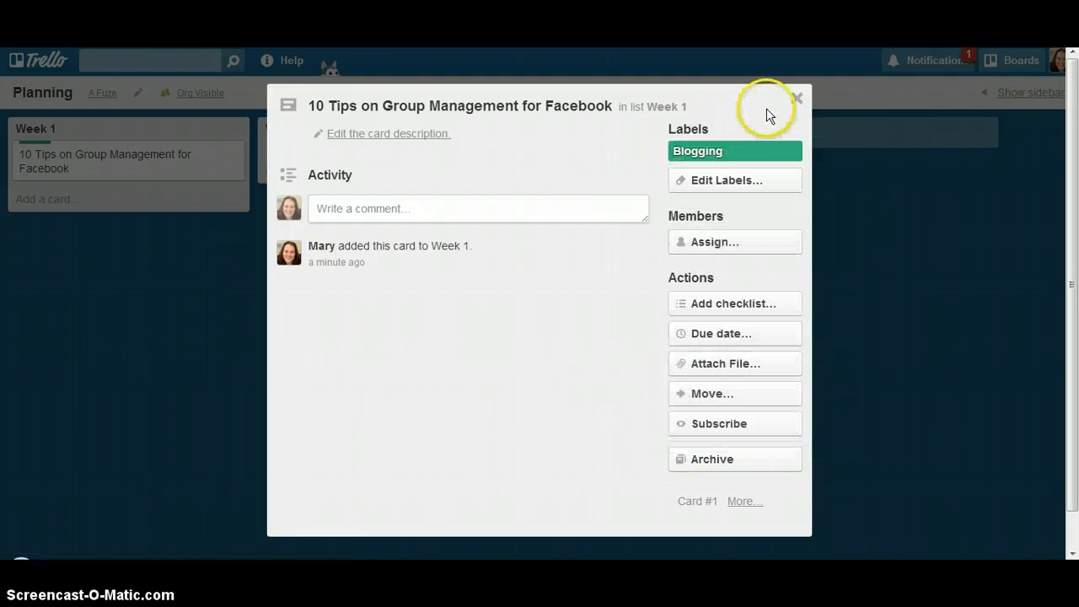
pyautogui.click(796, 98)
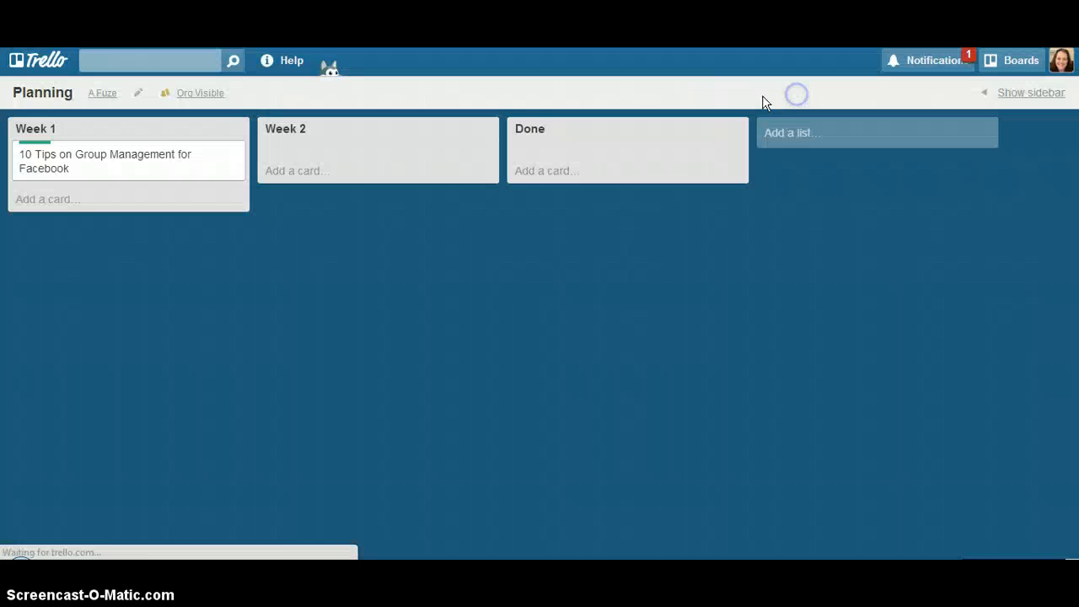
# Step: Rename the first list as "Week 1- Facebook" and the second list as "Week 2- Blogging"
pyautogui.click(34, 129)
pyautogui.click(136, 131)
pyautogui.write('- ')
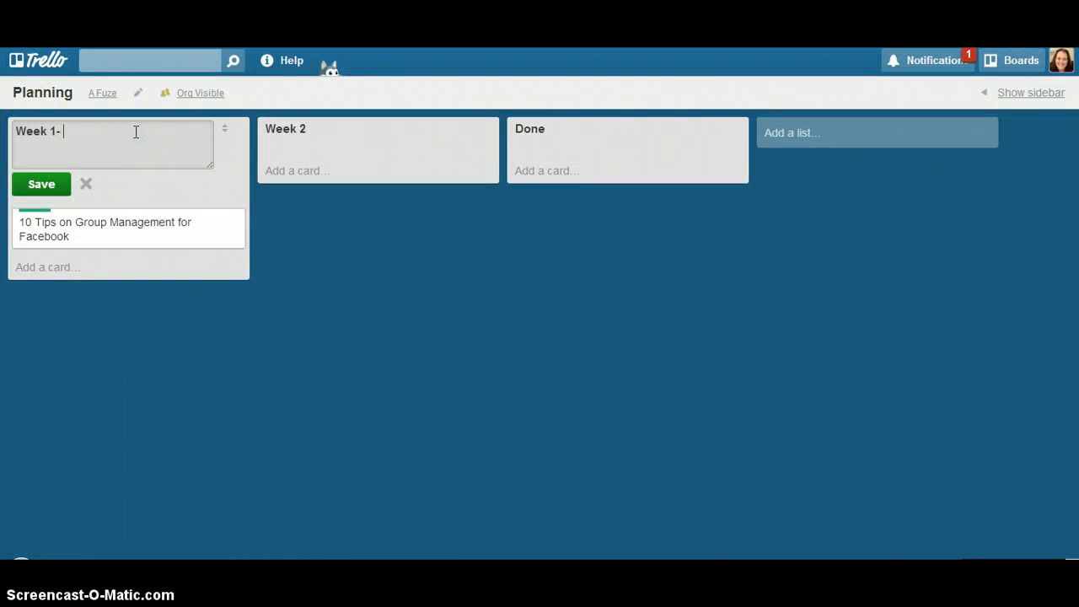
pyautogui.write('Facebook')
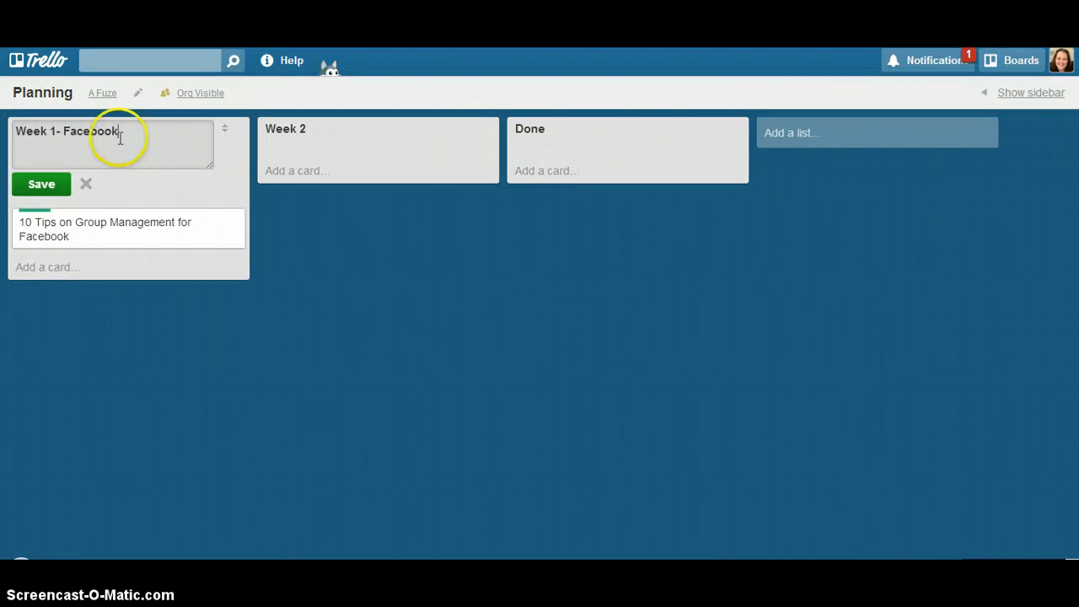
pyautogui.click(30, 184)
pyautogui.click(299, 131)
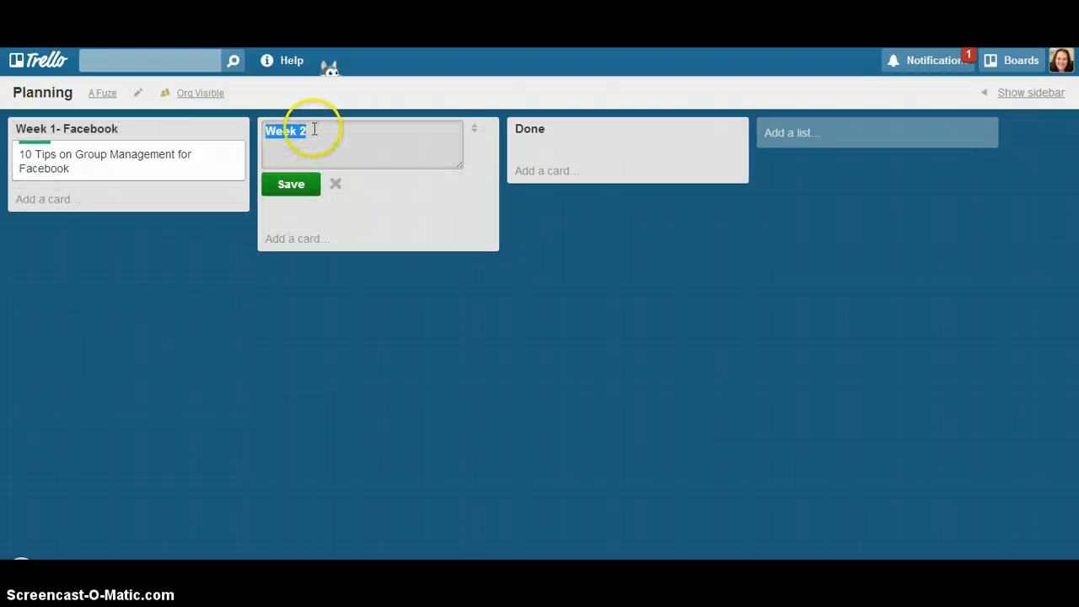
pyautogui.click(321, 130)
pyautogui.write('- Blogging')
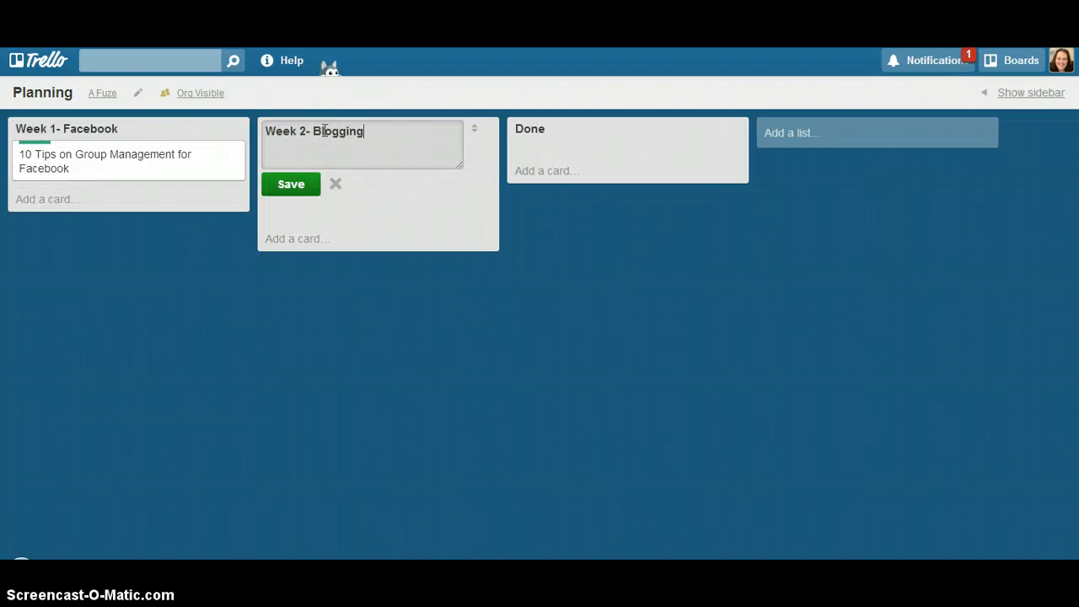
pyautogui.click(297, 193)
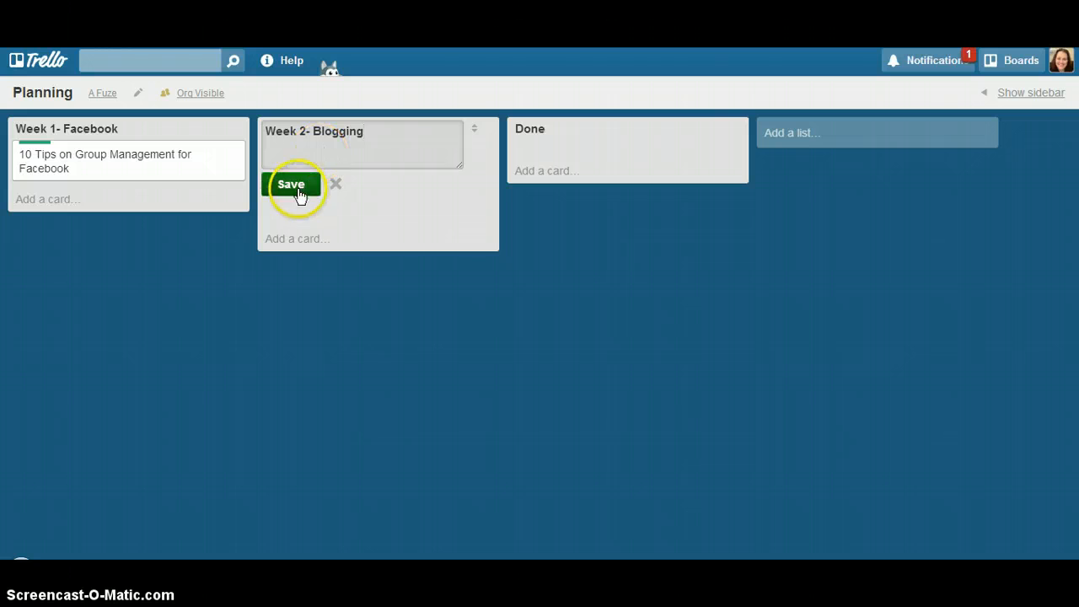
# Step: Rename the Done list as "Week 3- Google+"
pyautogui.click(540, 132)
pyautogui.write('Week ')
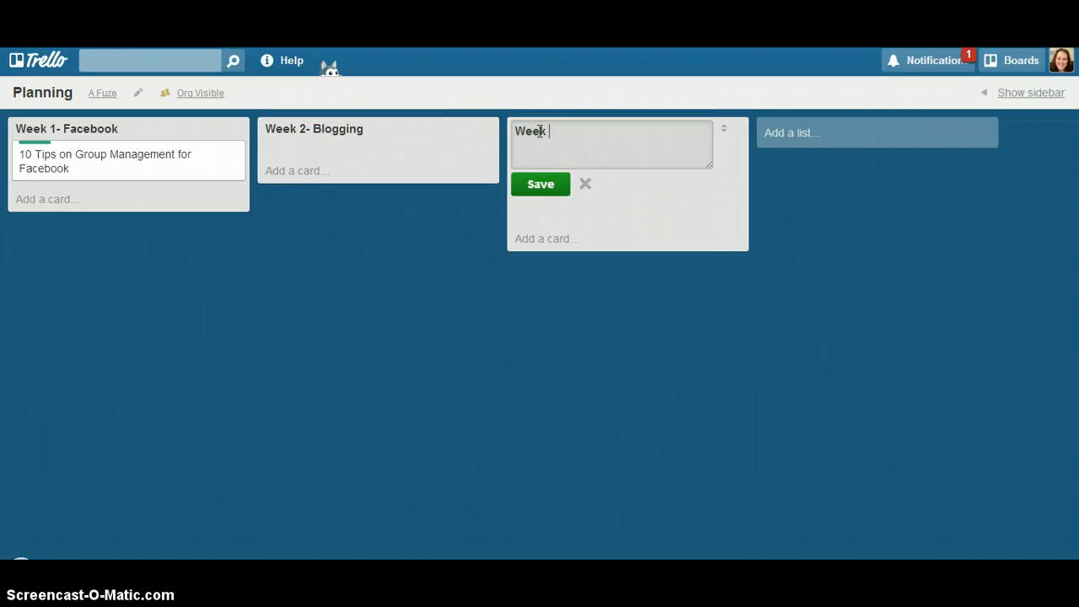
pyautogui.write('3- Google+')
pyautogui.press('Return')
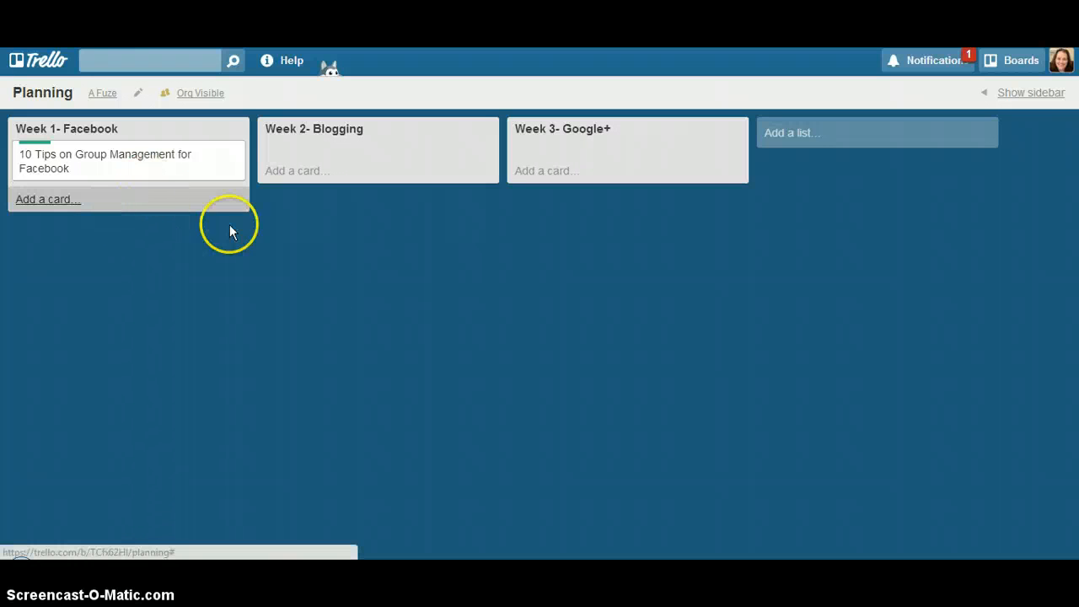
# Step: Add a card titled "Using Facebook with Blogging" to the Week 1- Facebook list and move it to the Week 2- Blogging list
pyautogui.click(30, 199)
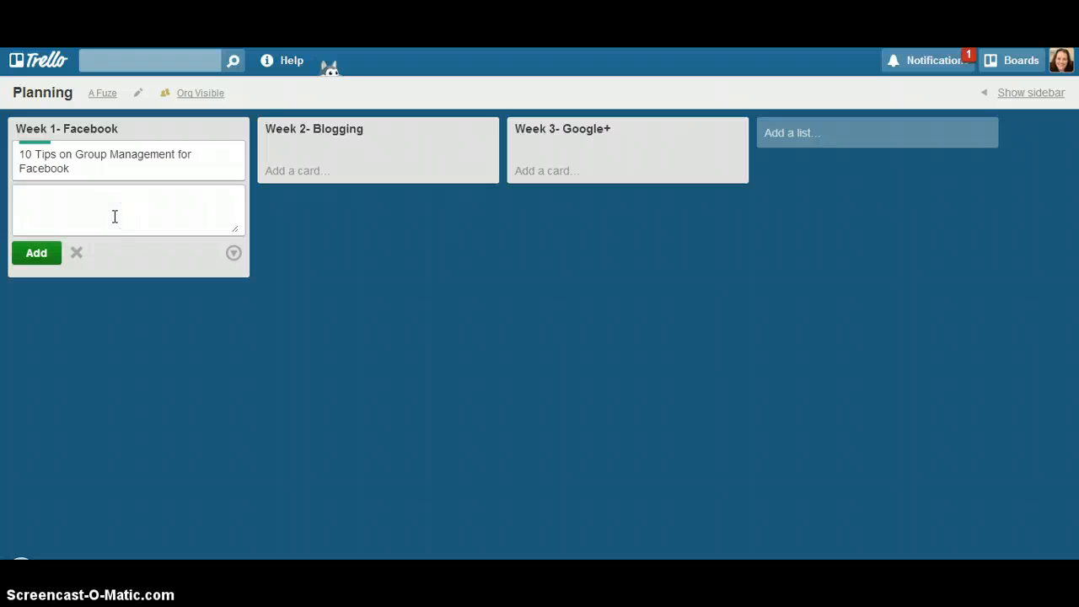
pyautogui.write('Using Facebook with Blogging')
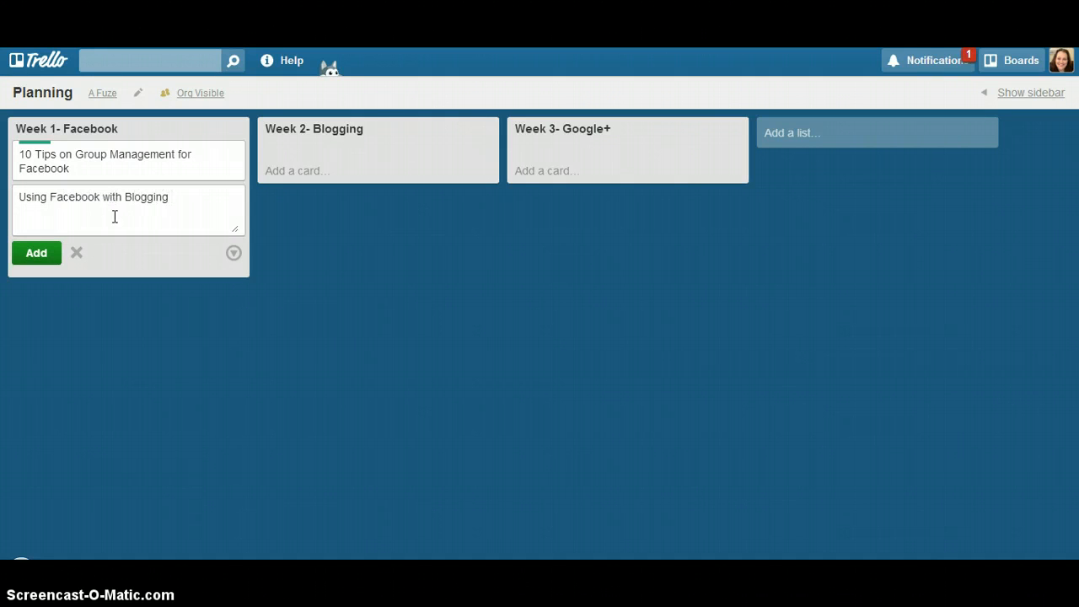
pyautogui.press('Return')
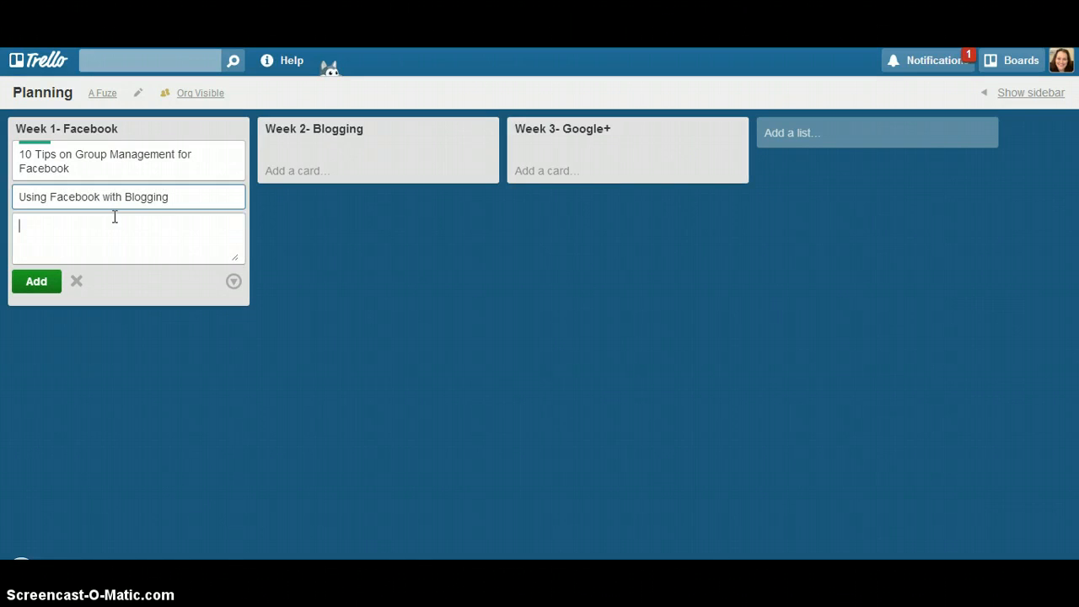
pyautogui.click(117, 194)
pyautogui.moveTo(116, 194); pyautogui.dragTo(362, 173)
pyautogui.click(394, 160)
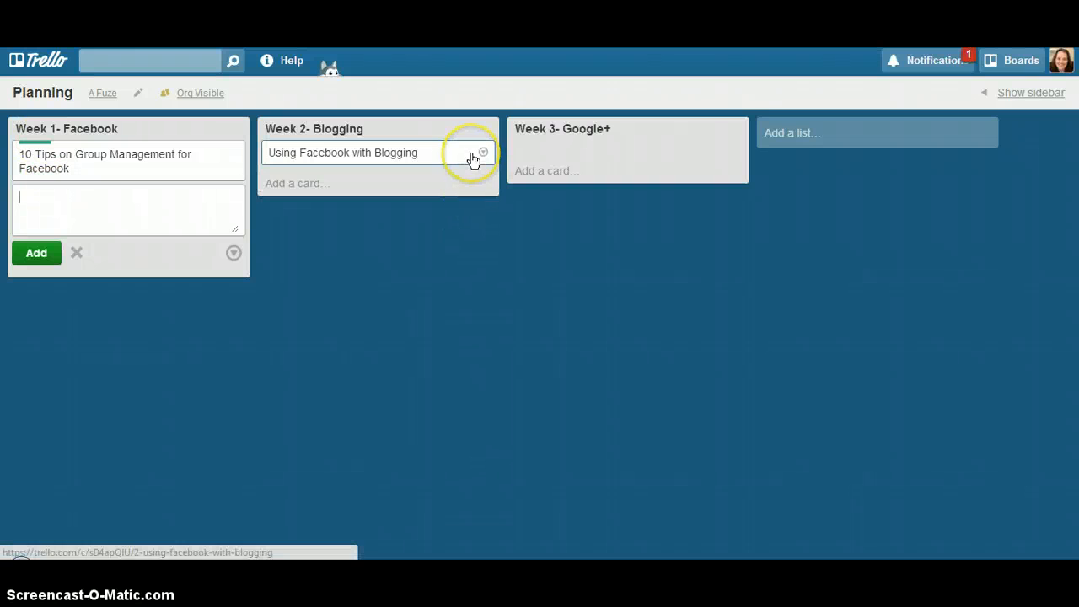
# Step: Close the open new-card entry and apply the green Blogging label to the "Using Facebook with Blogging" card
pyautogui.write('1')
pyautogui.click(473, 160)
pyautogui.click(912, 293)
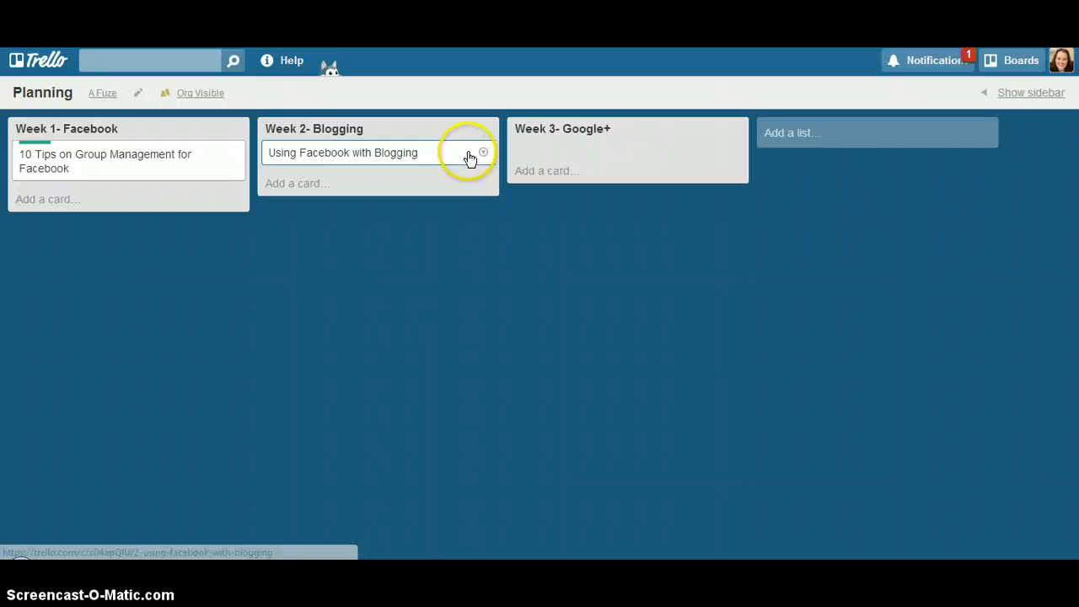
pyautogui.click(397, 163)
pyautogui.click(224, 263)
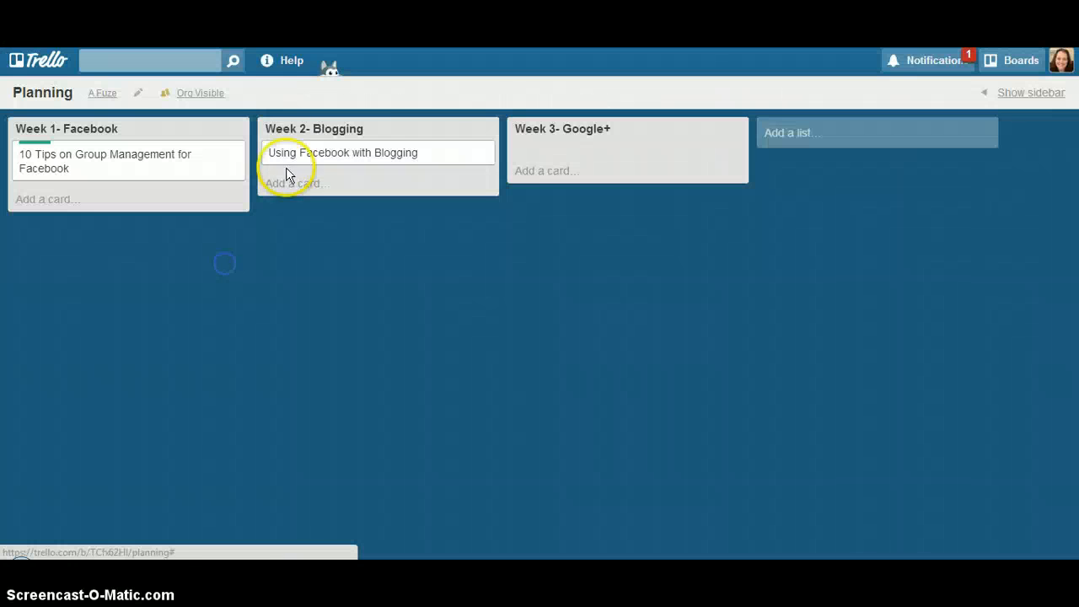
pyautogui.press('1')
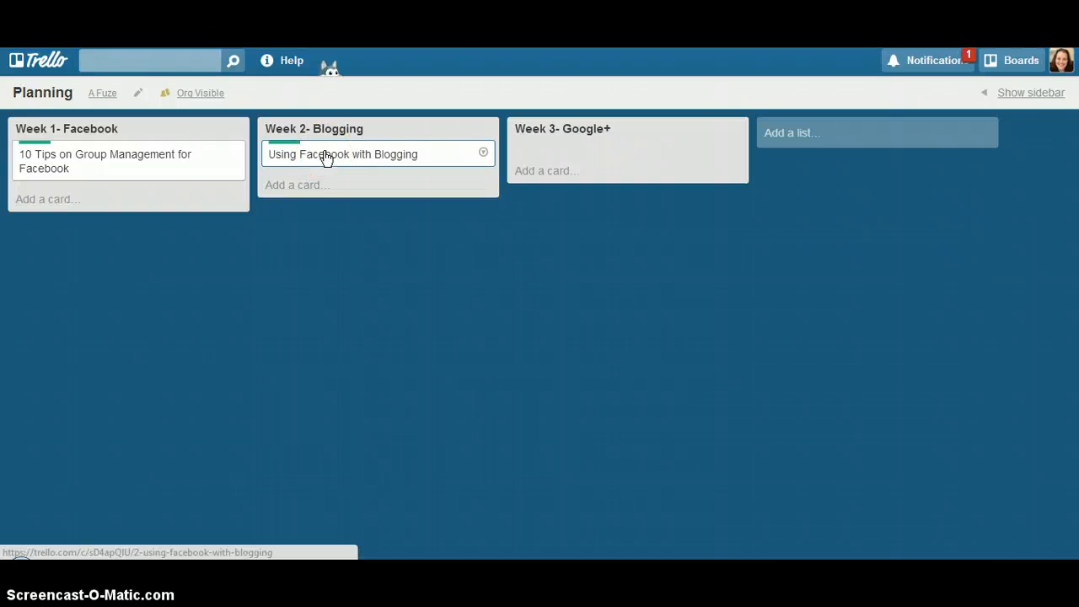
# Step: Try the yellow and orange labels on the "Using Facebook with Blogging" card, then remove both
pyautogui.press('2')
pyautogui.press('2')
pyautogui.press('2')
pyautogui.press('3')
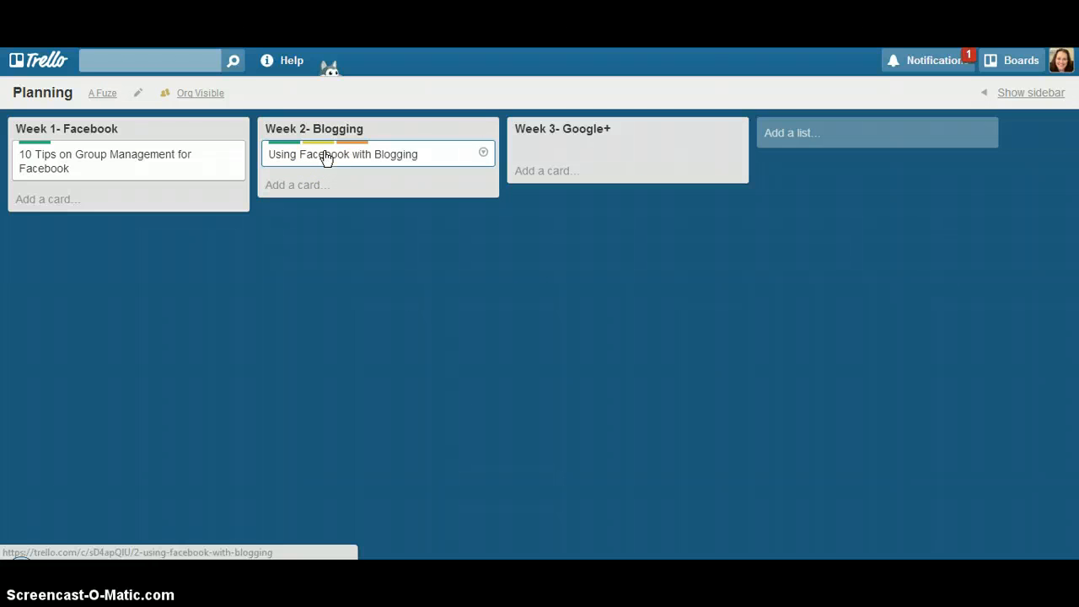
pyautogui.press('3')
pyautogui.press('2')
# Step: Apply the purple Social Media label to the "Using Facebook with Blogging" card
pyautogui.press('5')
pyautogui.press('5')
pyautogui.press('5')
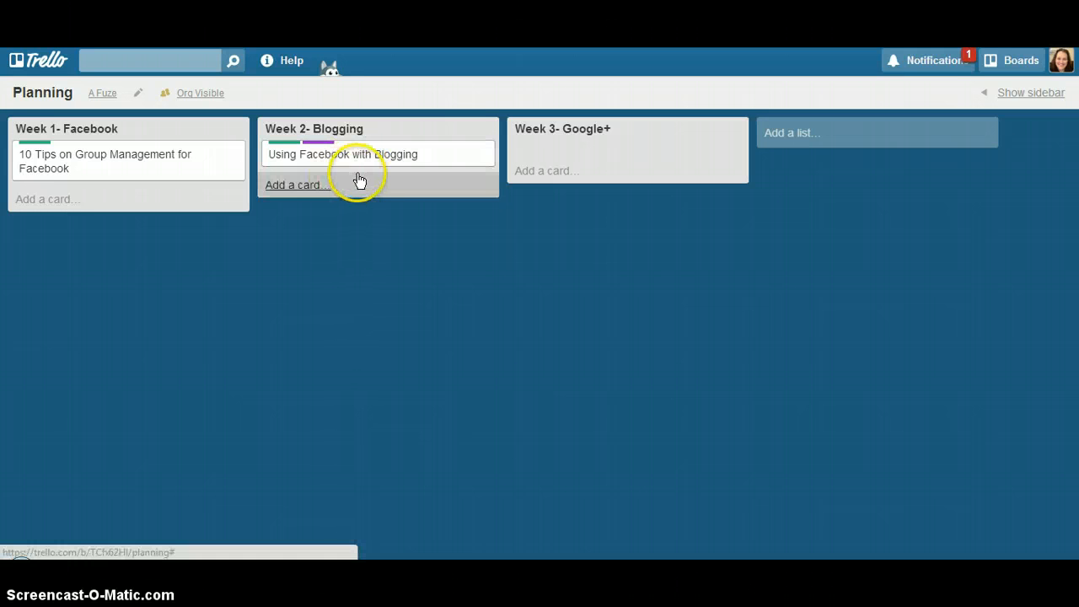
# Step: Remove the green Blogging and purple Social Media labels from the "Using Facebook with Blogging" card
pyautogui.press('1')
pyautogui.press('5')
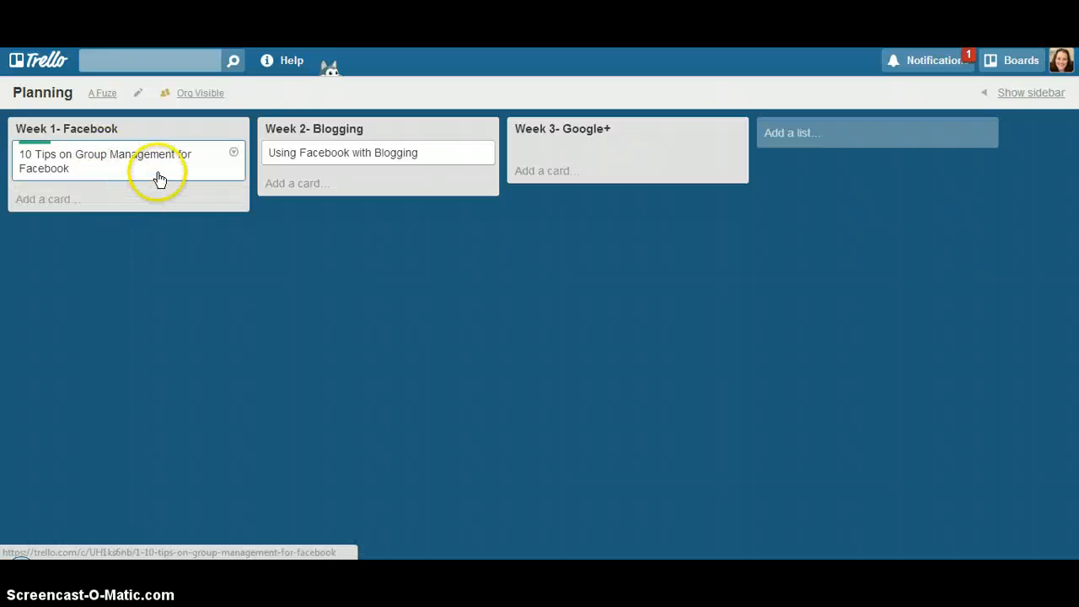
# Step: Add a list named "Board Instructions" and move it ahead of the Week 1- Facebook list
pyautogui.tripleClick(813, 141)
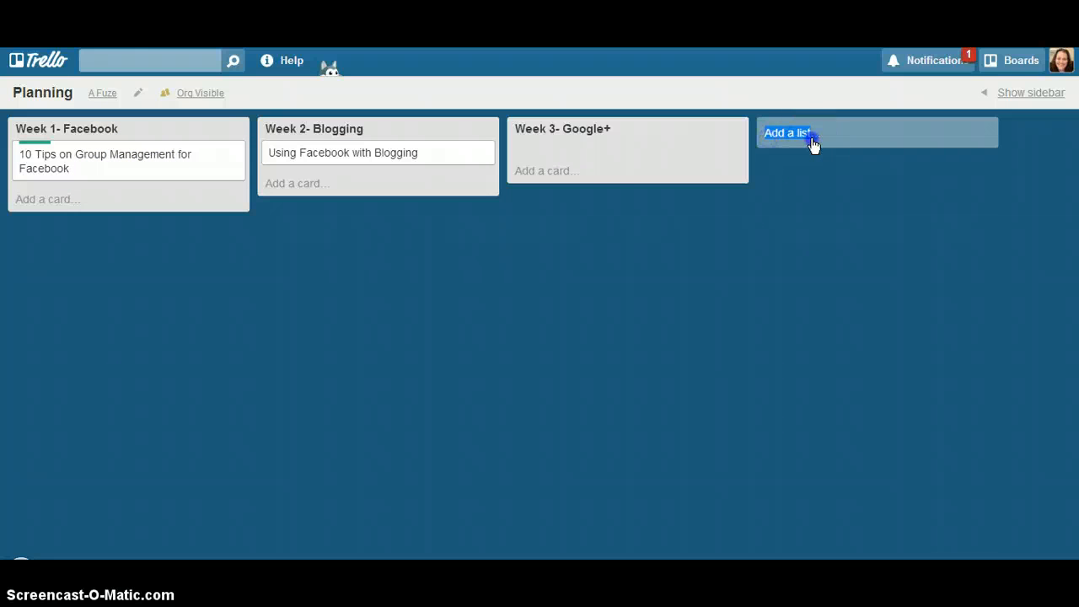
pyautogui.click(809, 129)
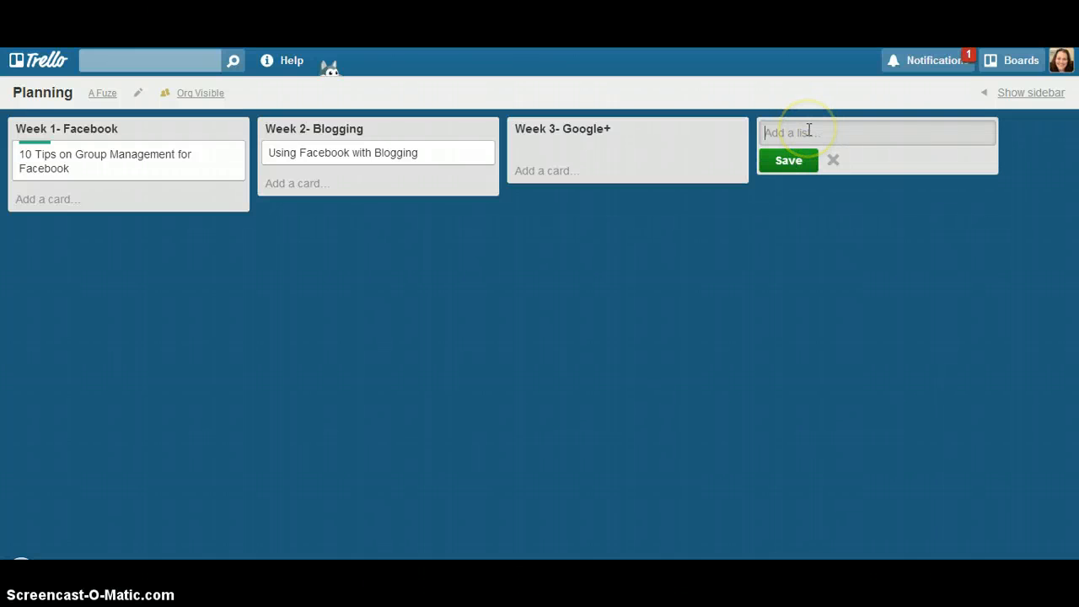
pyautogui.write('We')
pyautogui.press('BackSpace')
pyautogui.press('BackSpace')
pyautogui.write('I')
pyautogui.press('BackSpace')
pyautogui.write('Board Instrua')
pyautogui.write('tions')
pyautogui.press('Return')
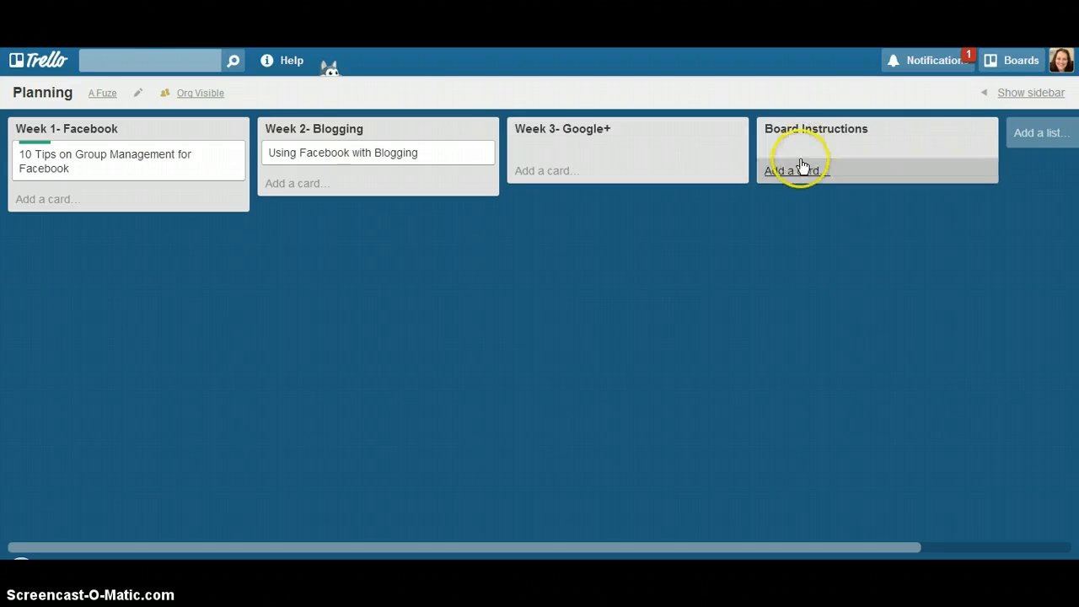
pyautogui.moveTo(917, 123); pyautogui.dragTo(140, 127)
# Step: Add a card titled "3 blogs per week" to the Board Instructions list
pyautogui.click(33, 173)
pyautogui.write('1')
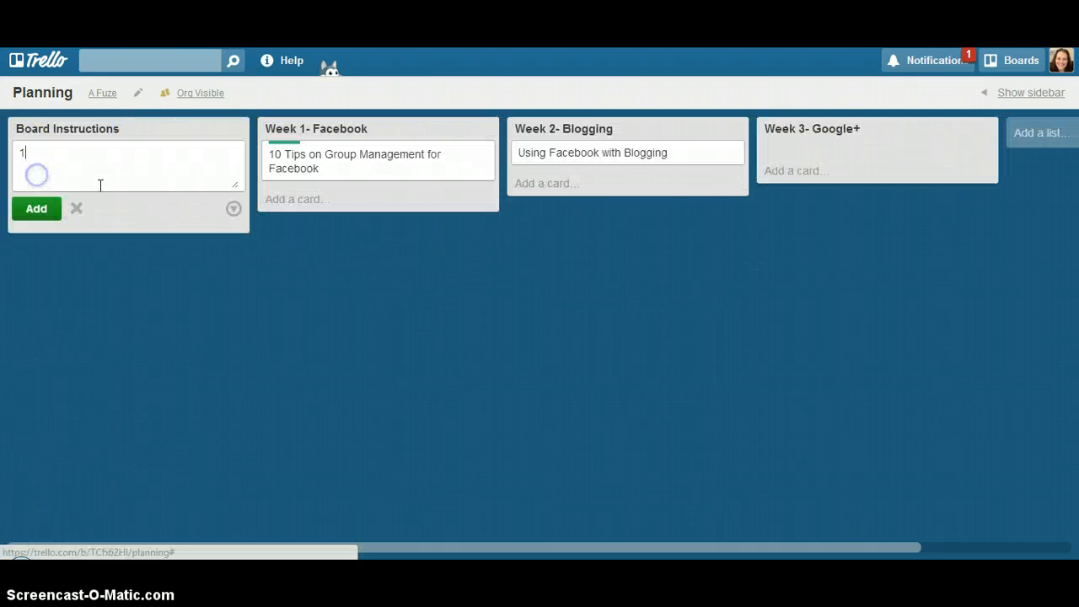
pyautogui.press('BackSpace')
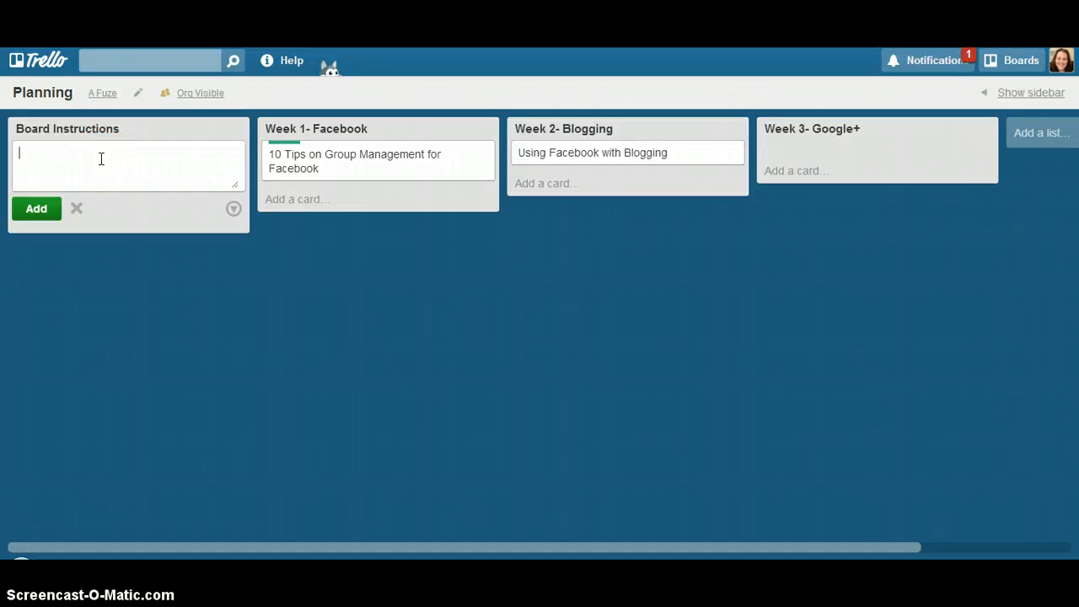
pyautogui.write('3 blogs per week')
pyautogui.press('Return')
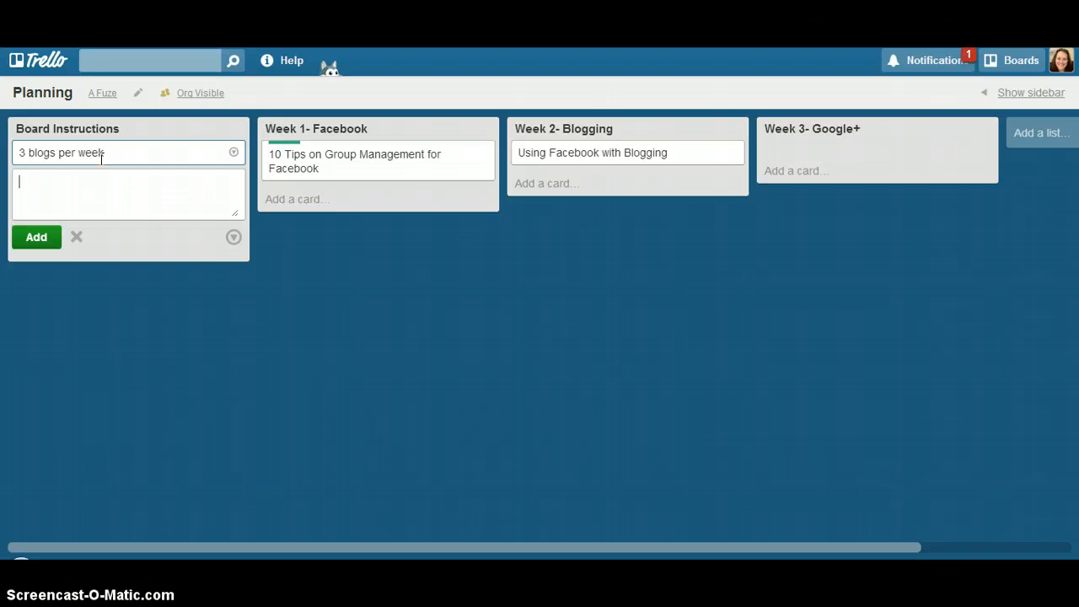
# Step: Add the cards "10 social media ideas per week" and "Tag in anyone doing a guest post" to the Board Instructions list
pyautogui.write('10 social media idea')
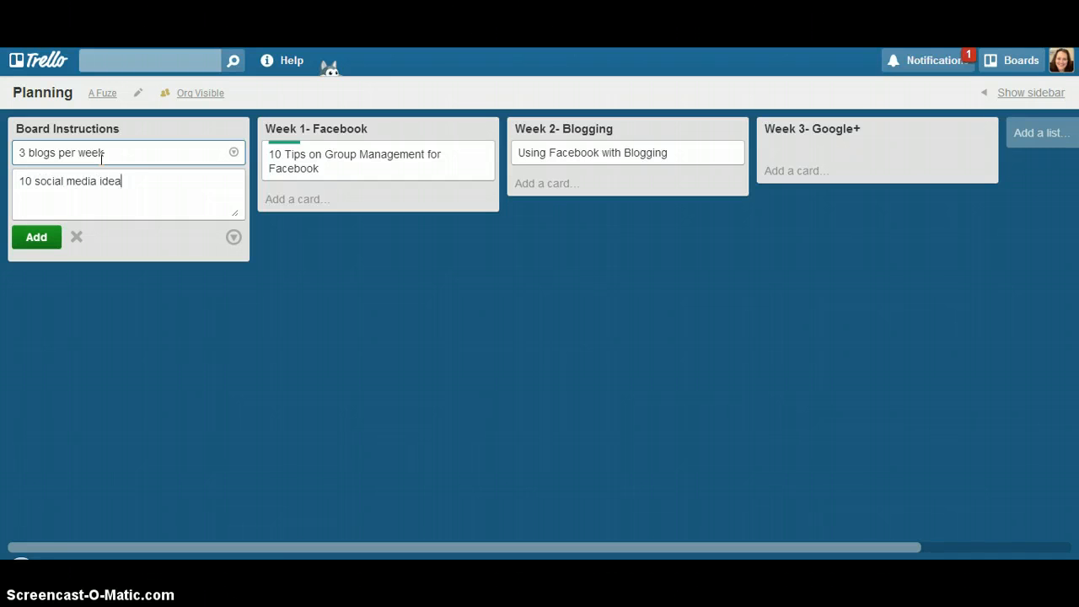
pyautogui.write('s per week')
pyautogui.press('Return')
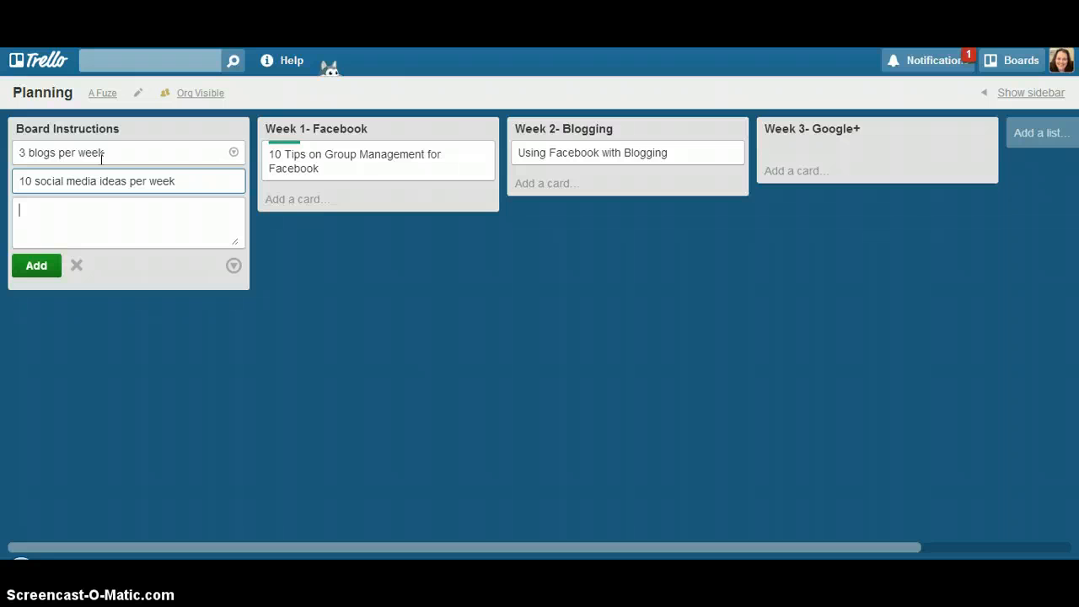
pyautogui.write('Tag in anyone doing ')
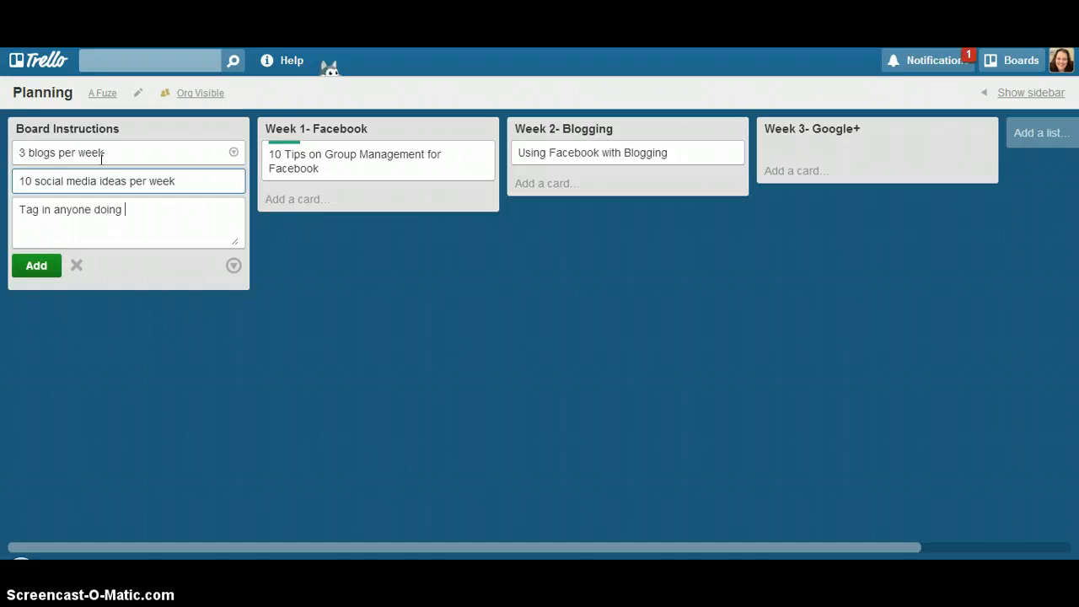
pyautogui.write('a guest post')
pyautogui.press('Return')
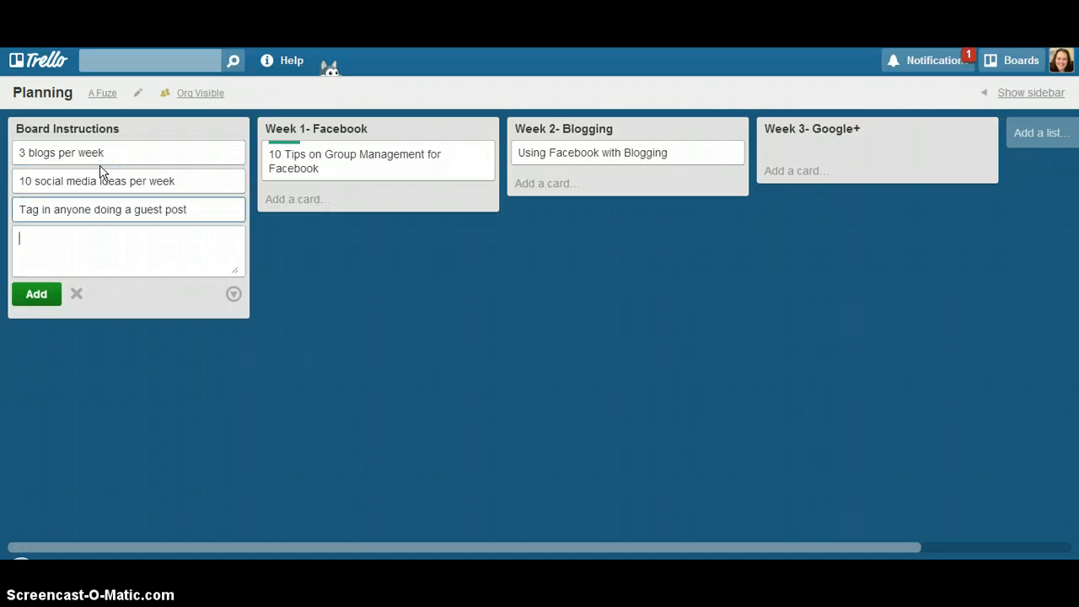
# Step: Add a card titled "Guest post" to the Week 1- Facebook list
pyautogui.click(316, 203)
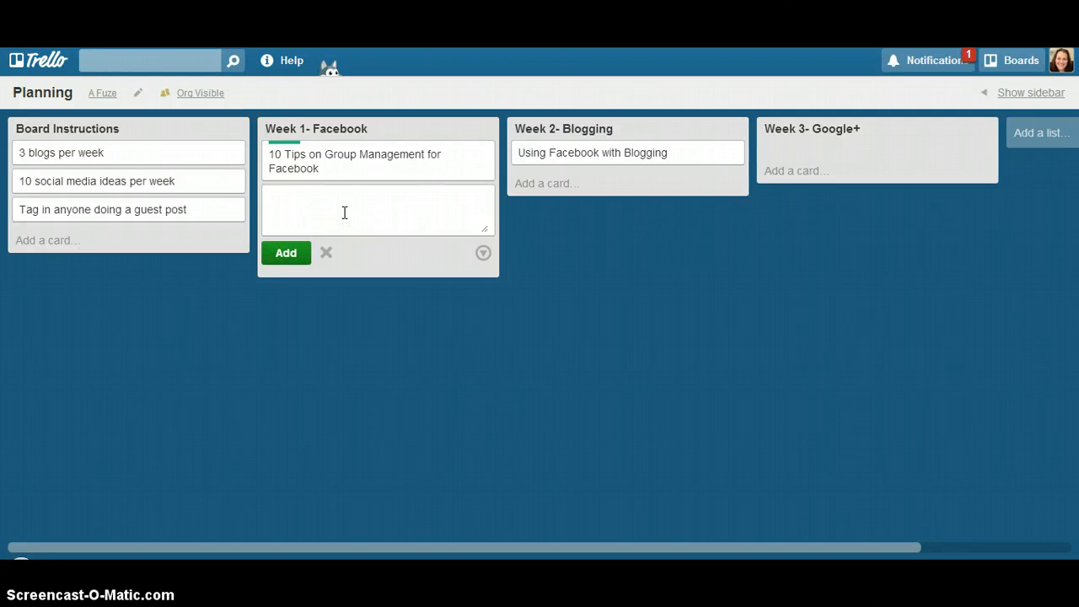
pyautogui.write('Guest post')
pyautogui.click(345, 210)
pyautogui.press('Return')
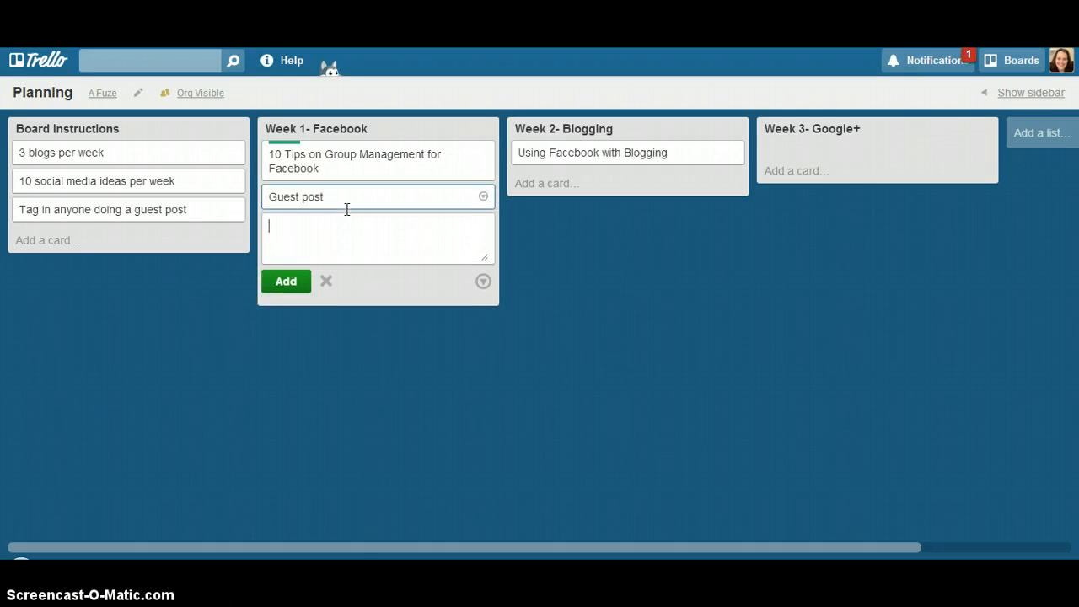
# Step: Find the guest blogger by first name, add them as a board member, and assign them to the "Guest post" card
pyautogui.click(1008, 96)
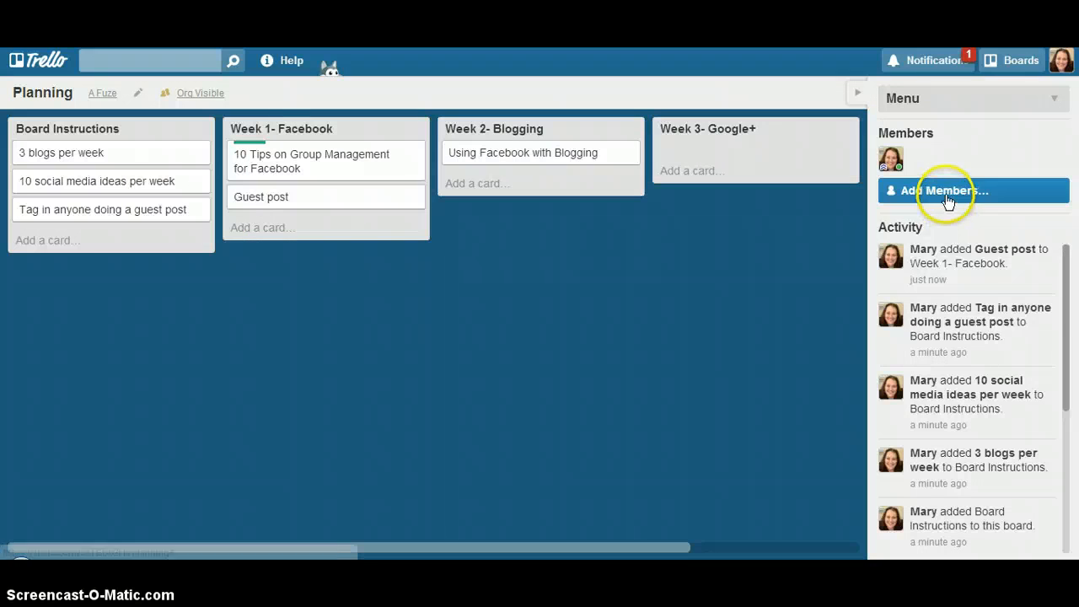
pyautogui.click(947, 196)
pyautogui.write('gail')
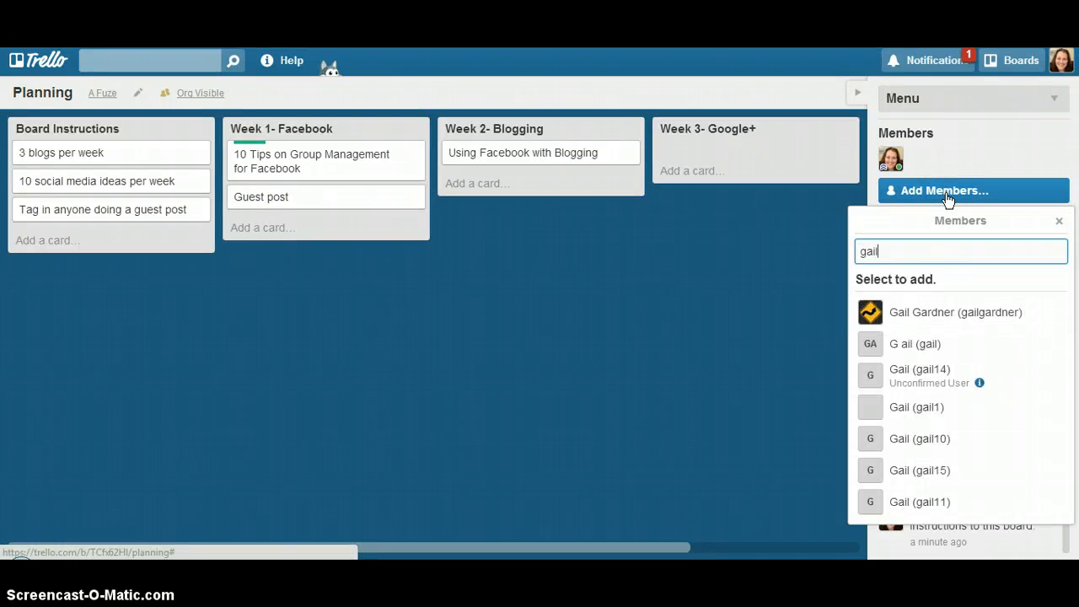
pyautogui.click(900, 315)
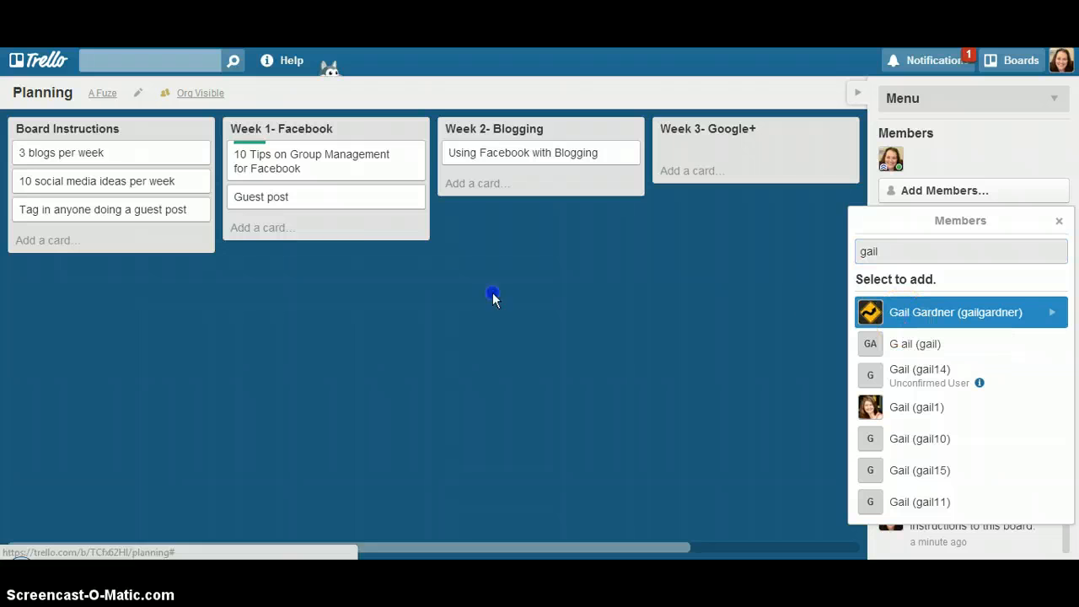
pyautogui.click(892, 314)
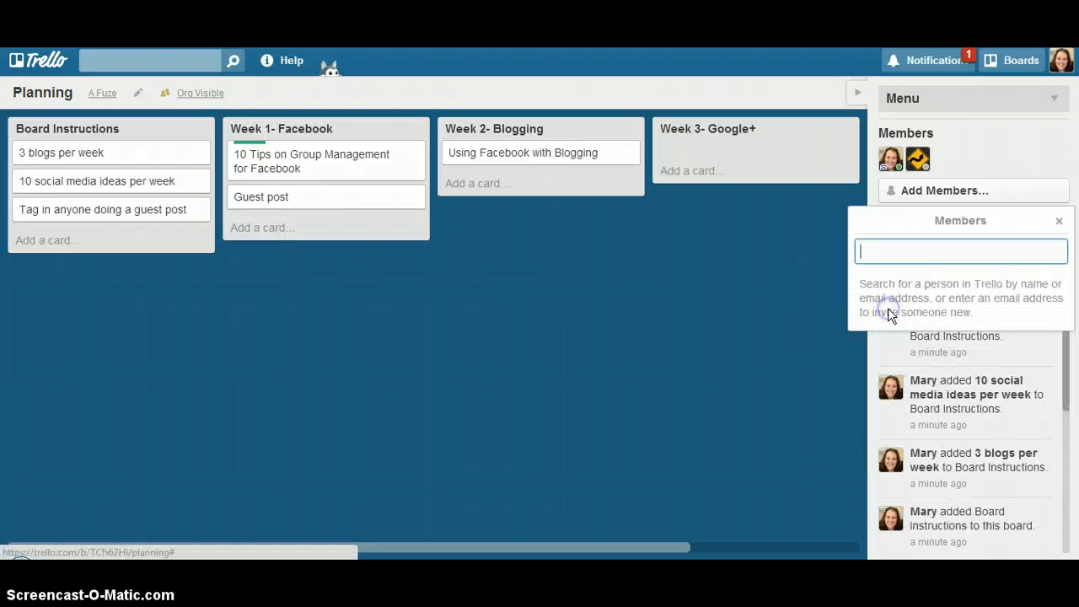
pyautogui.moveTo(919, 157); pyautogui.dragTo(403, 205)
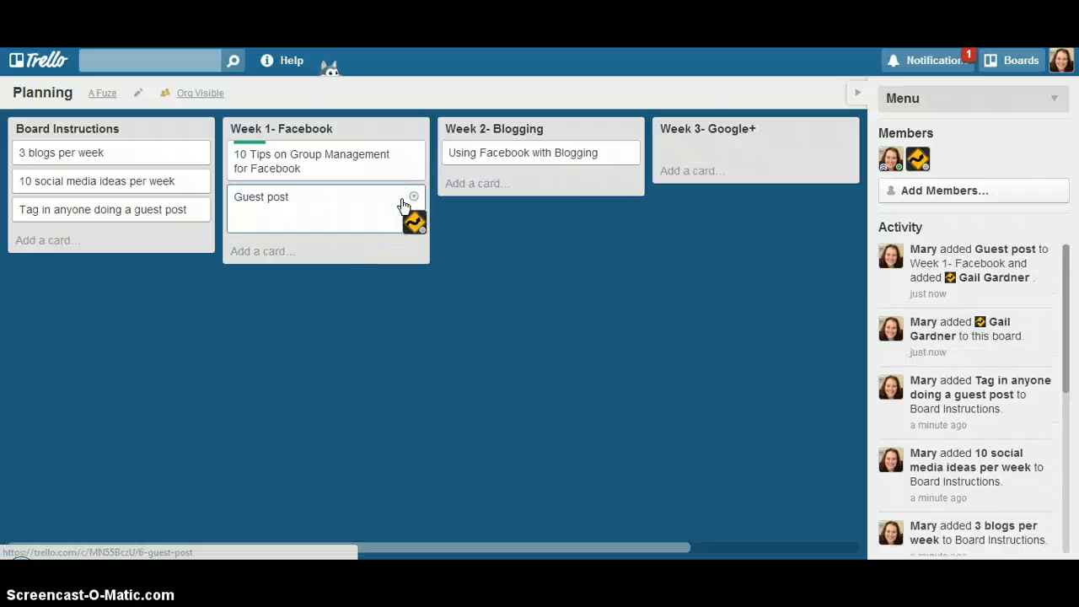
pyautogui.click(858, 93)
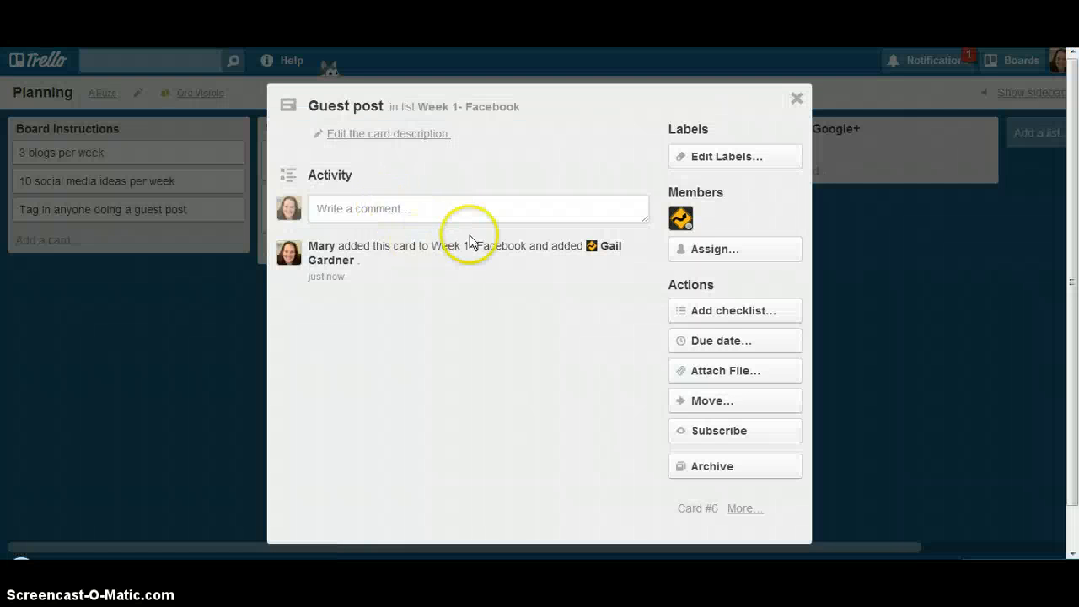
# Step: Look over the "Guest post" card's details and the actions available for the "10 Tips on Group Management for Facebook" card
pyautogui.click(387, 134)
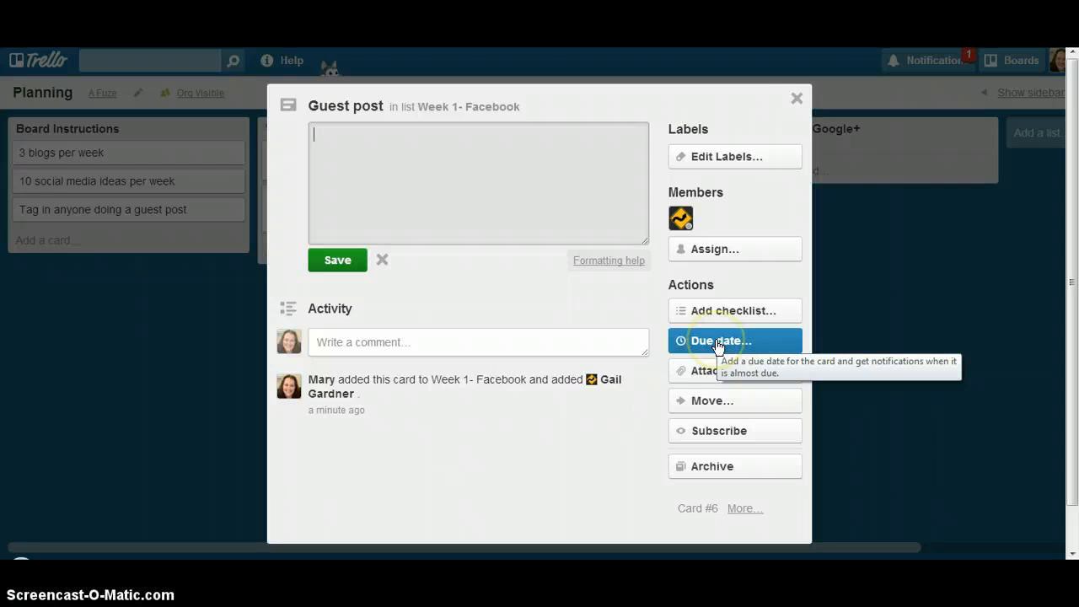
pyautogui.click(796, 98)
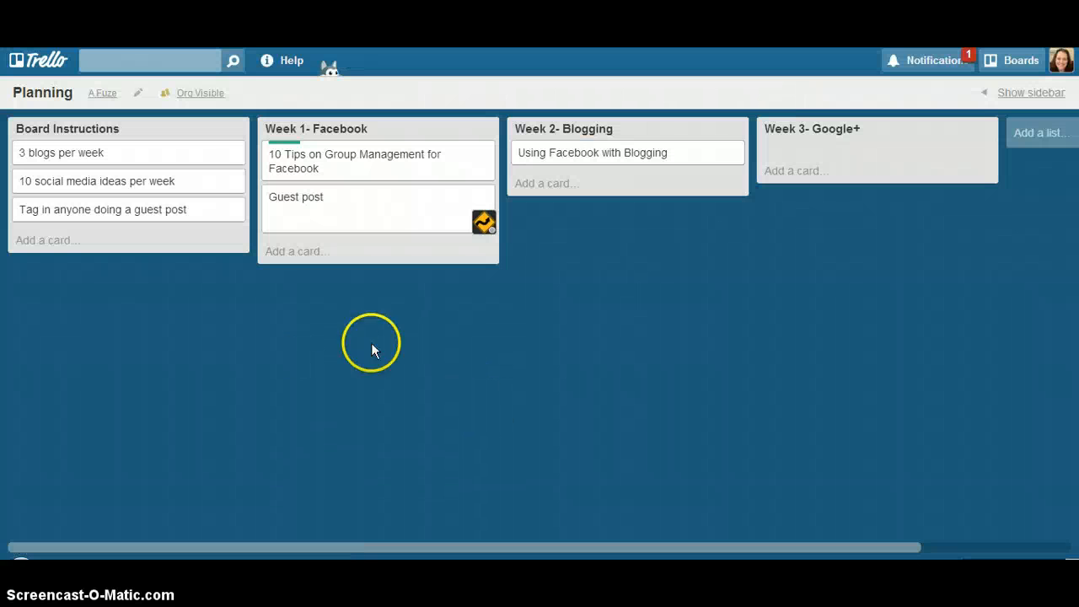
pyautogui.click(485, 154)
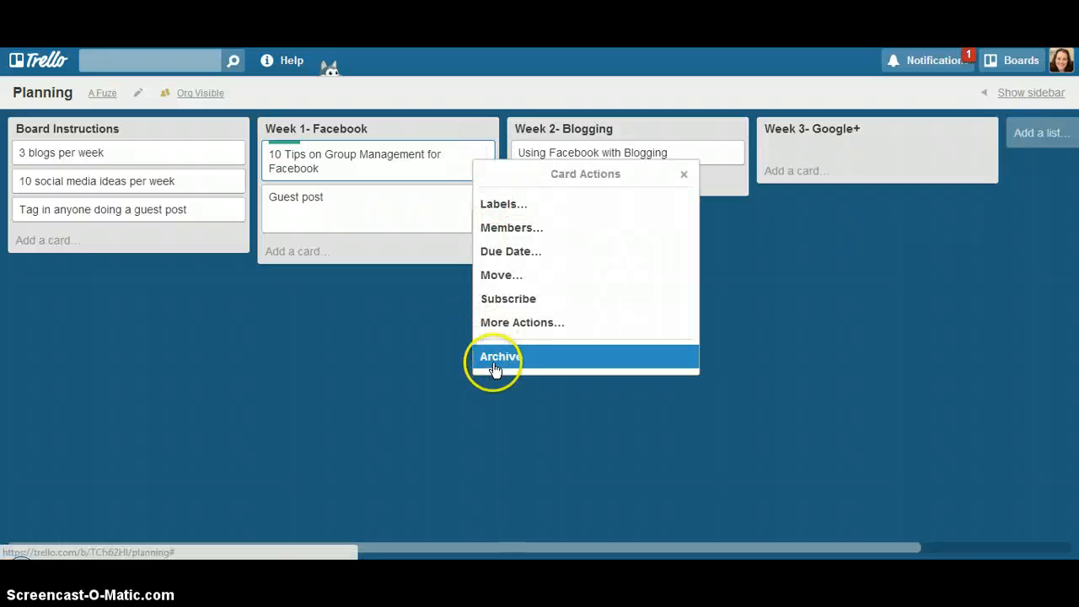
pyautogui.click(285, 386)
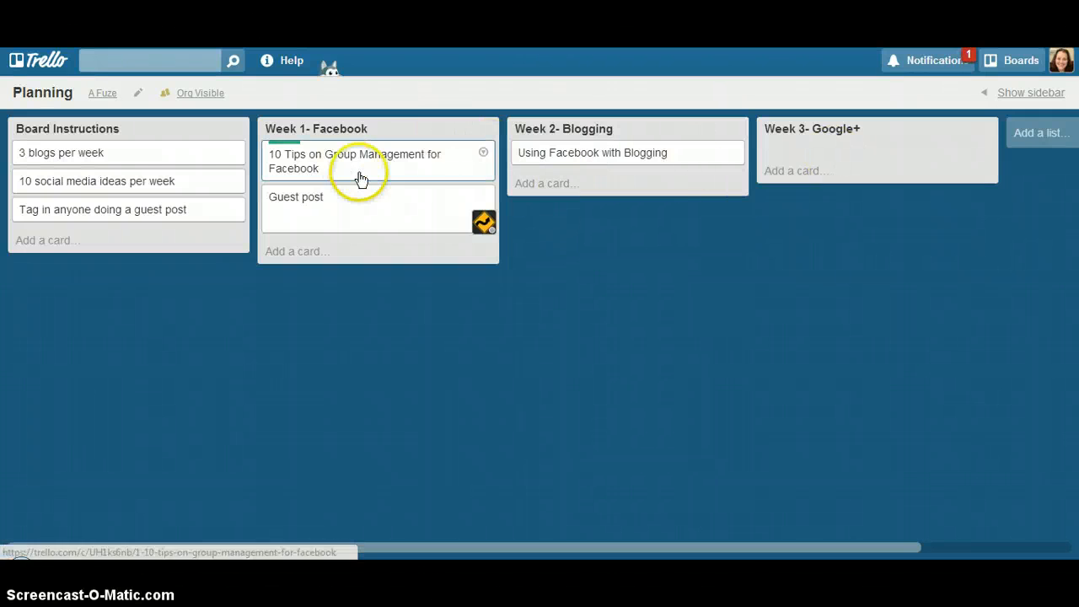
# Step: Add a card titled "A video on how to use Facebook as a fanpage" to the Week 1- Facebook list
pyautogui.click(302, 253)
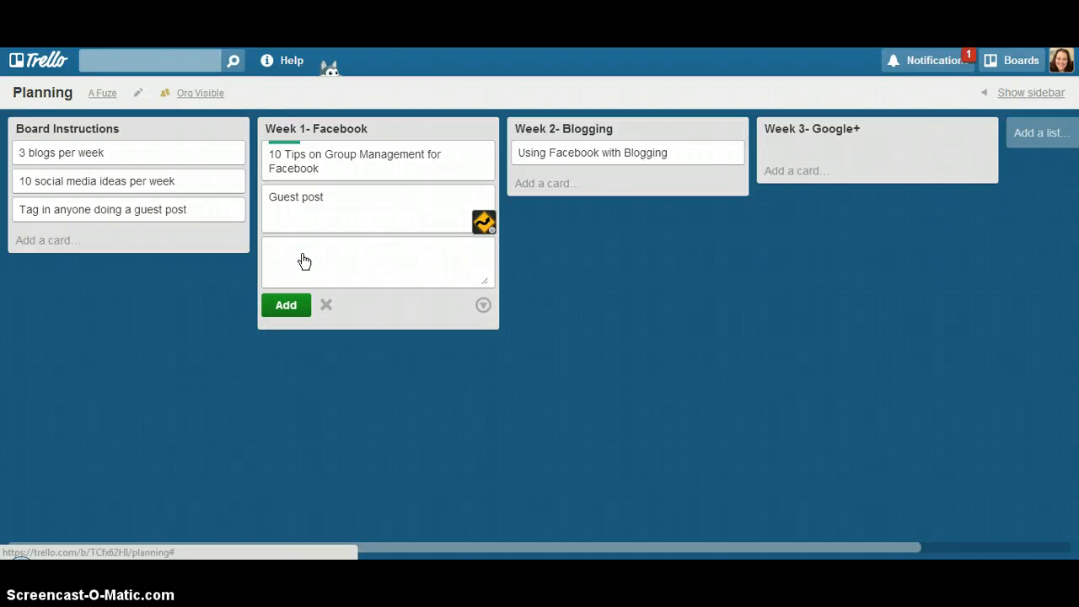
pyautogui.write('A video on how to use Facebook as a')
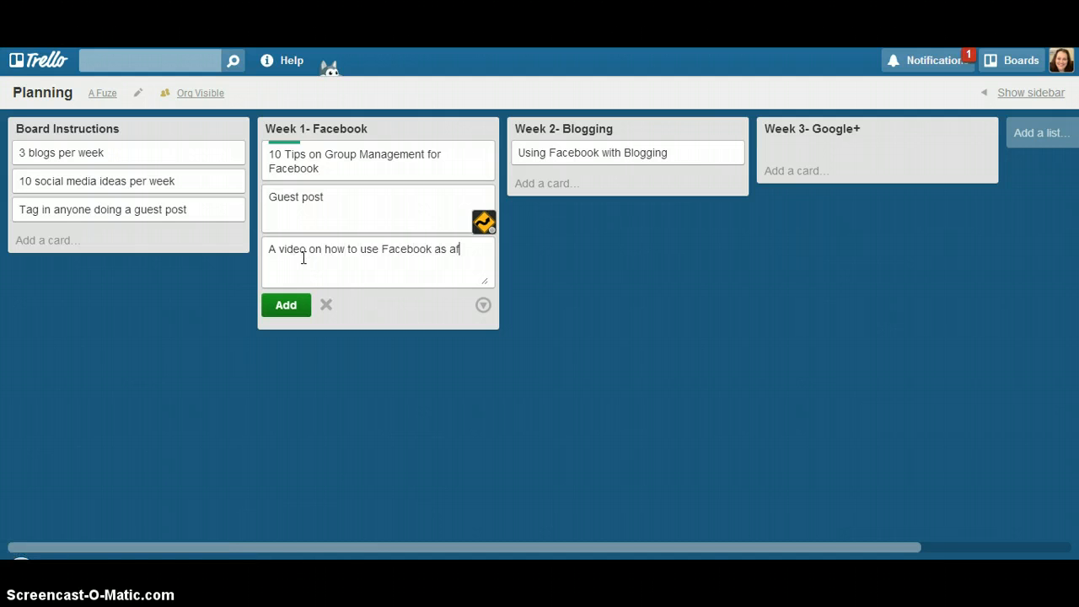
pyautogui.write(' fanpage')
pyautogui.press('Return')
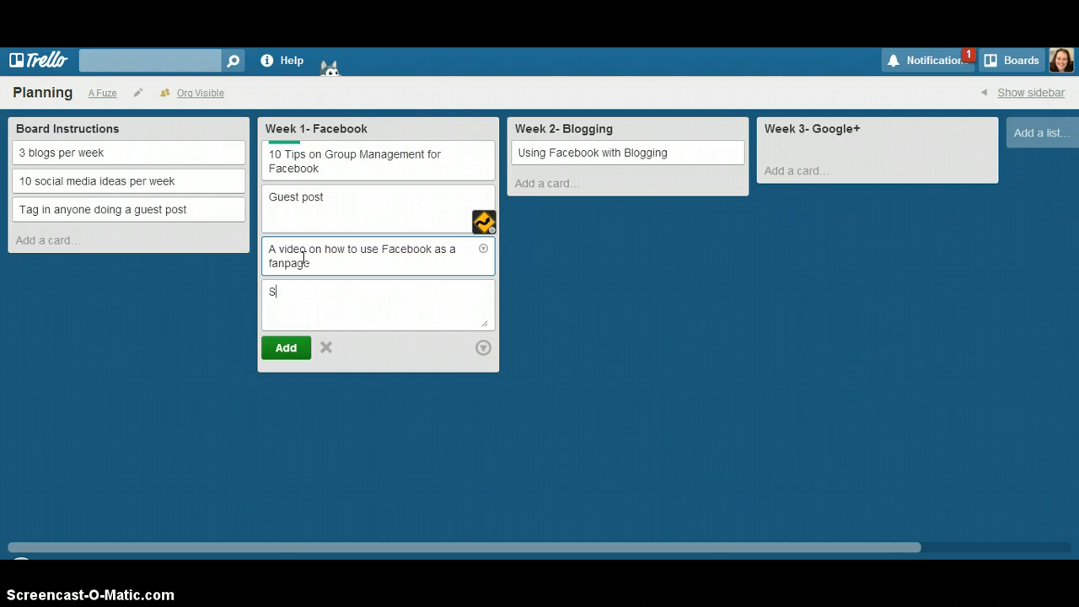
# Step: Add a card titled "Slideshare on 40 point bloggers checklist" to Week 1- Facebook and move it to the Week 2- Blogging list
pyautogui.write('Slideshare on m')
pyautogui.press('BackSpace')
pyautogui.write('40')
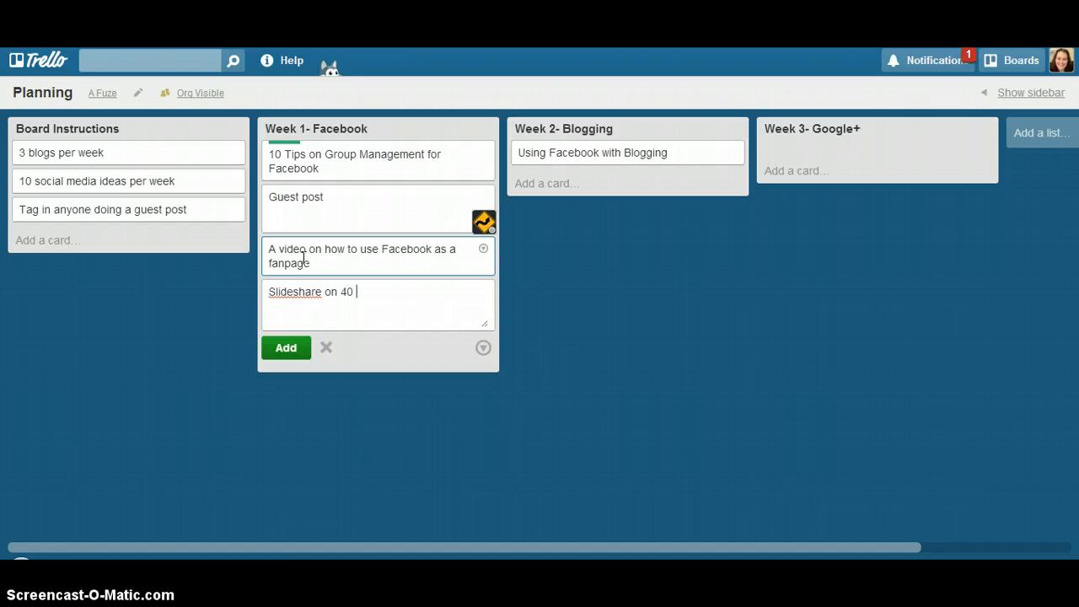
pyautogui.write(' point bloggers checklist')
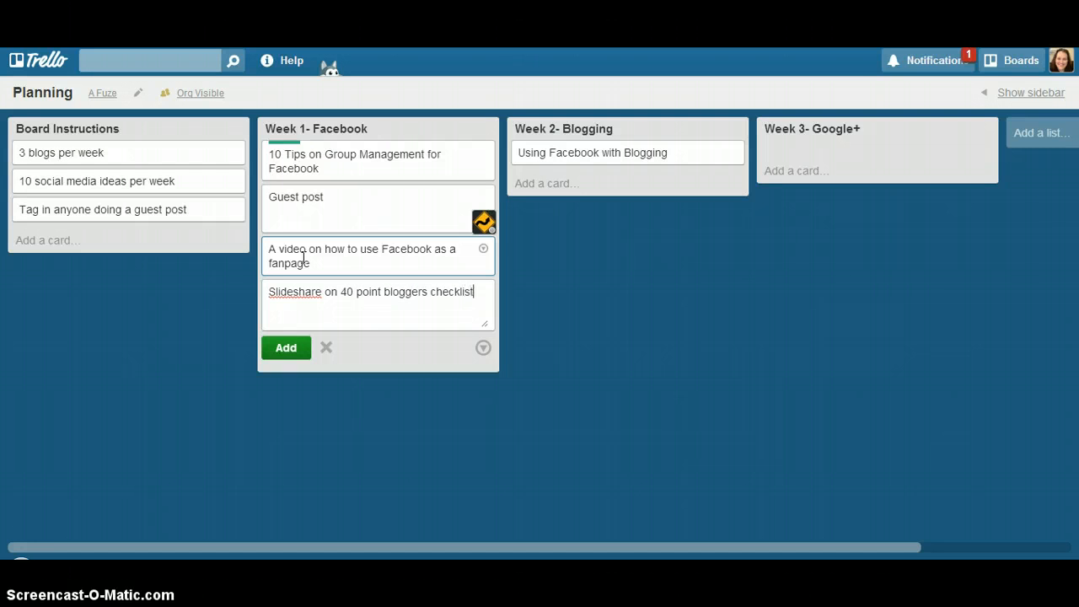
pyautogui.press('Return')
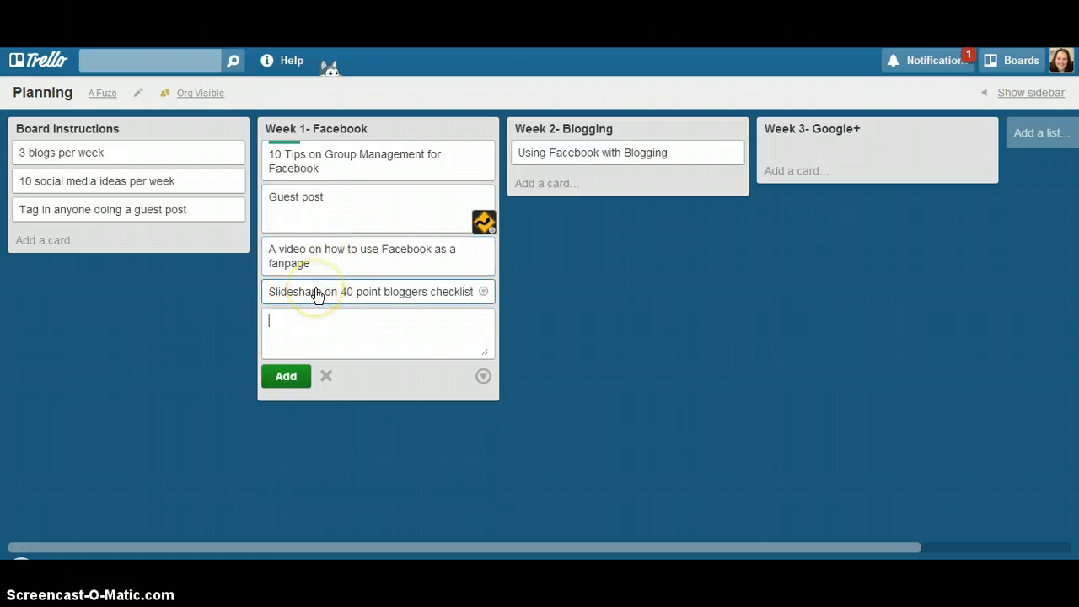
pyautogui.moveTo(314, 287); pyautogui.dragTo(578, 193)
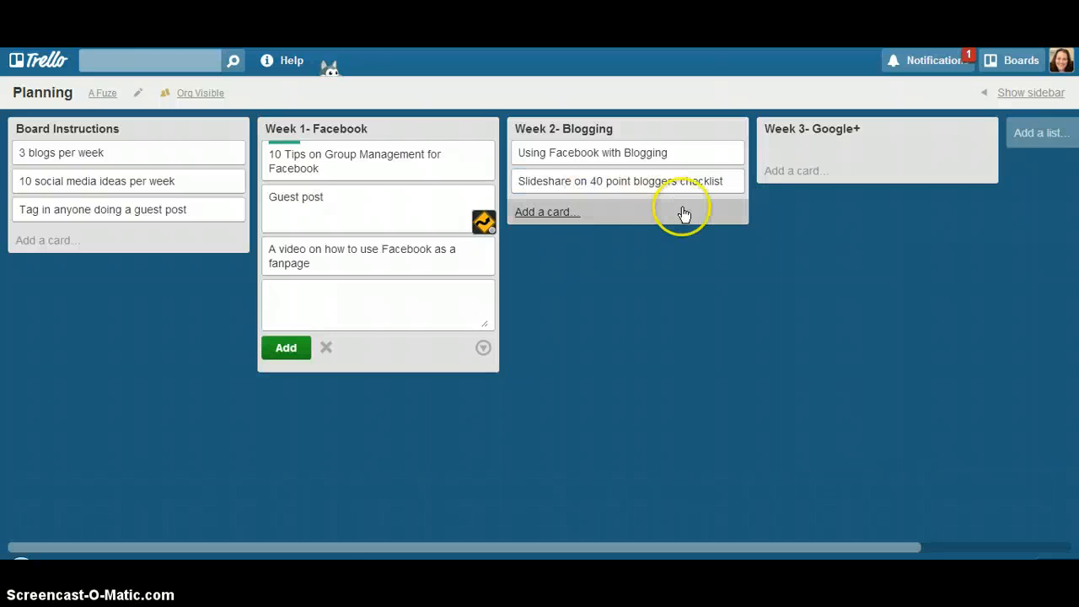
pyautogui.click(696, 185)
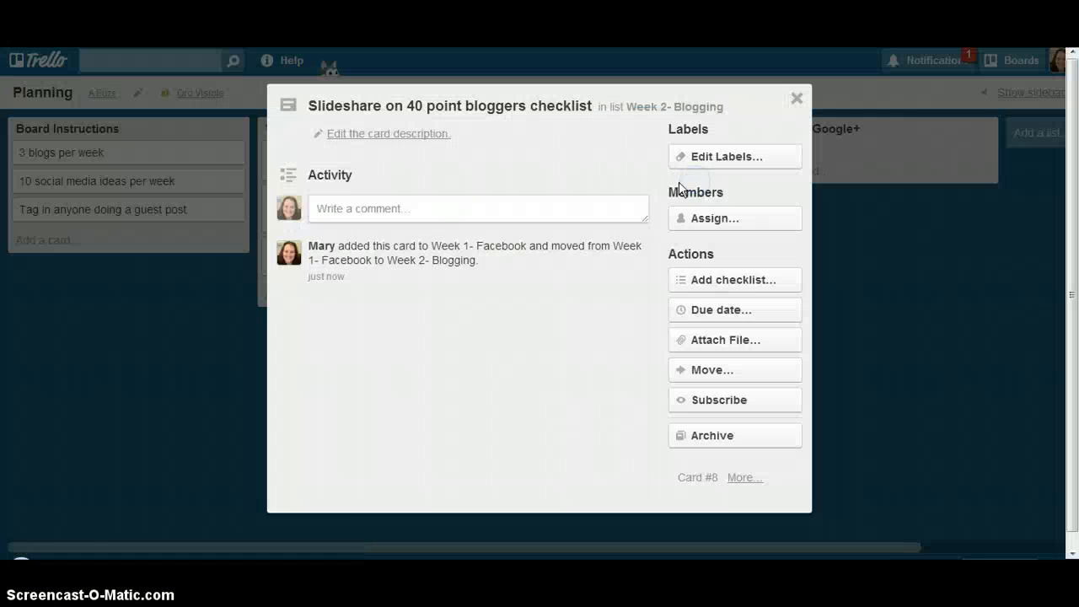
pyautogui.click(382, 135)
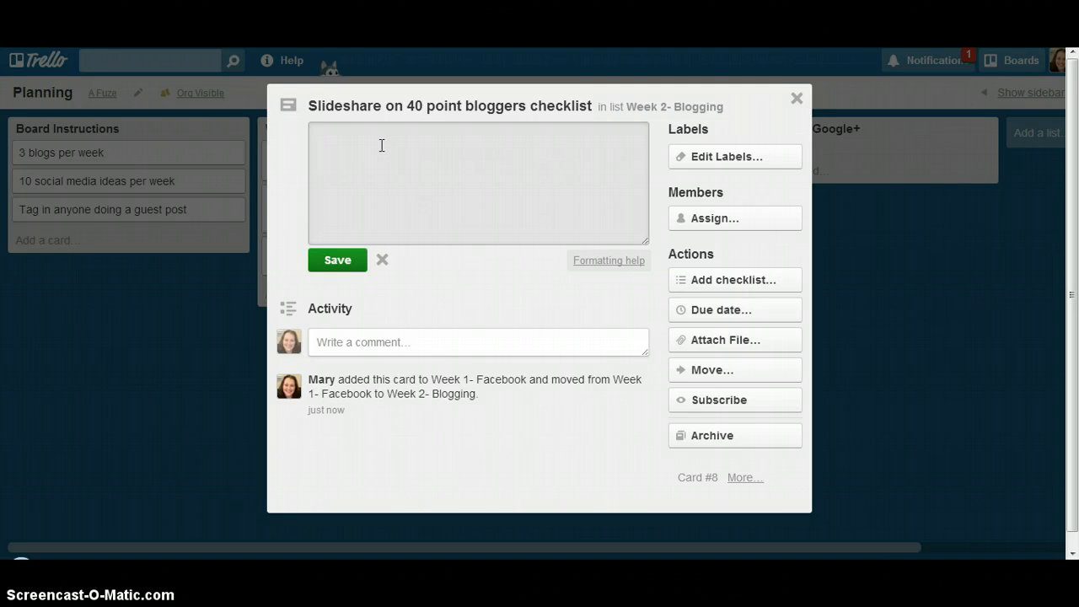
pyautogui.click(602, 72)
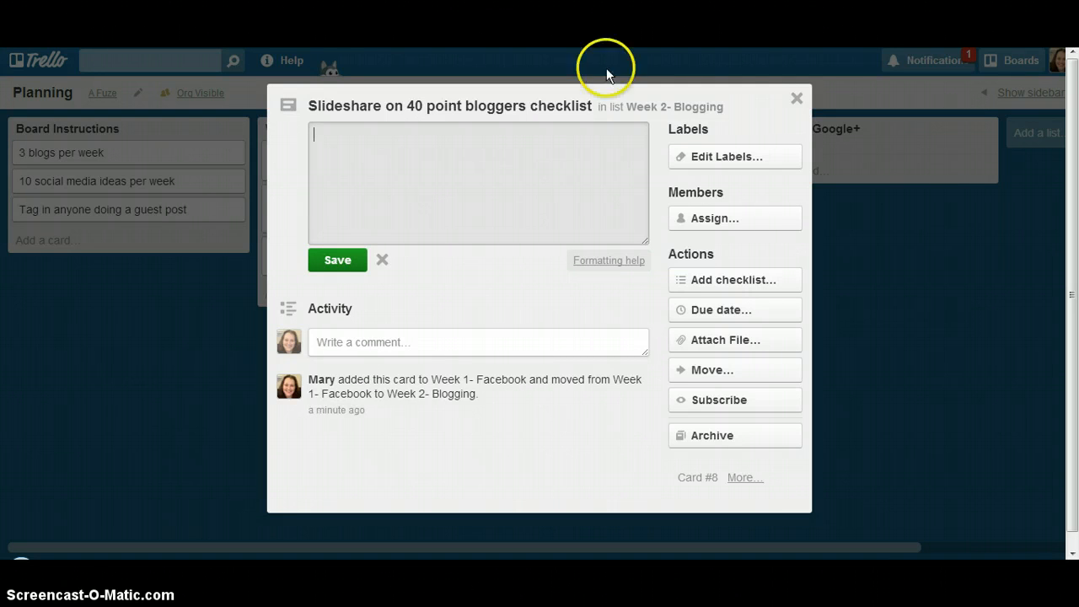
pyautogui.click(459, 197)
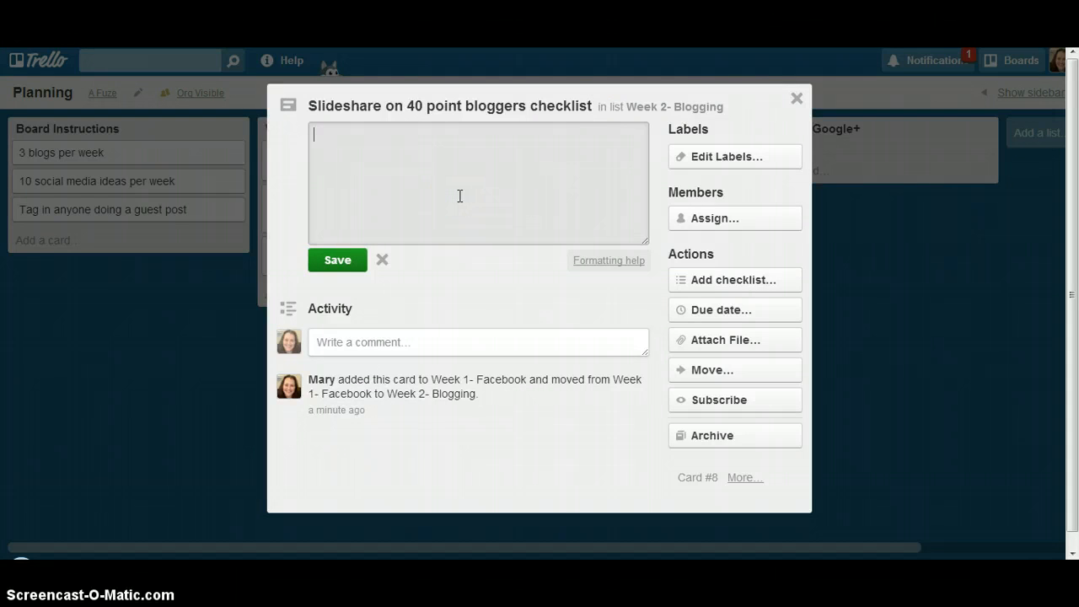
pyautogui.write('www.socialmediafuze.com/')
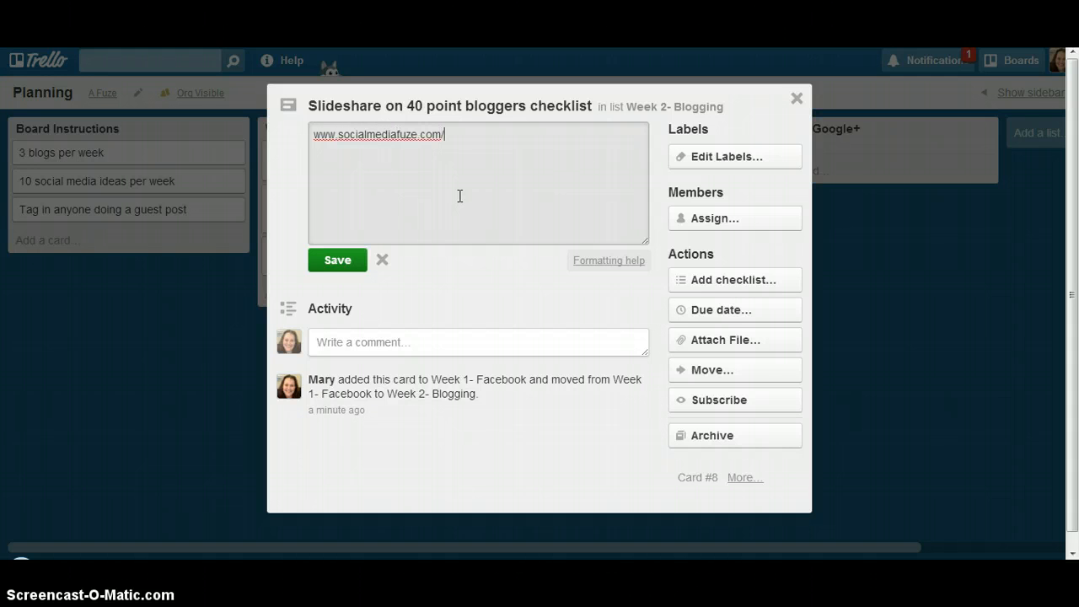
pyautogui.write('blogging-checklist')
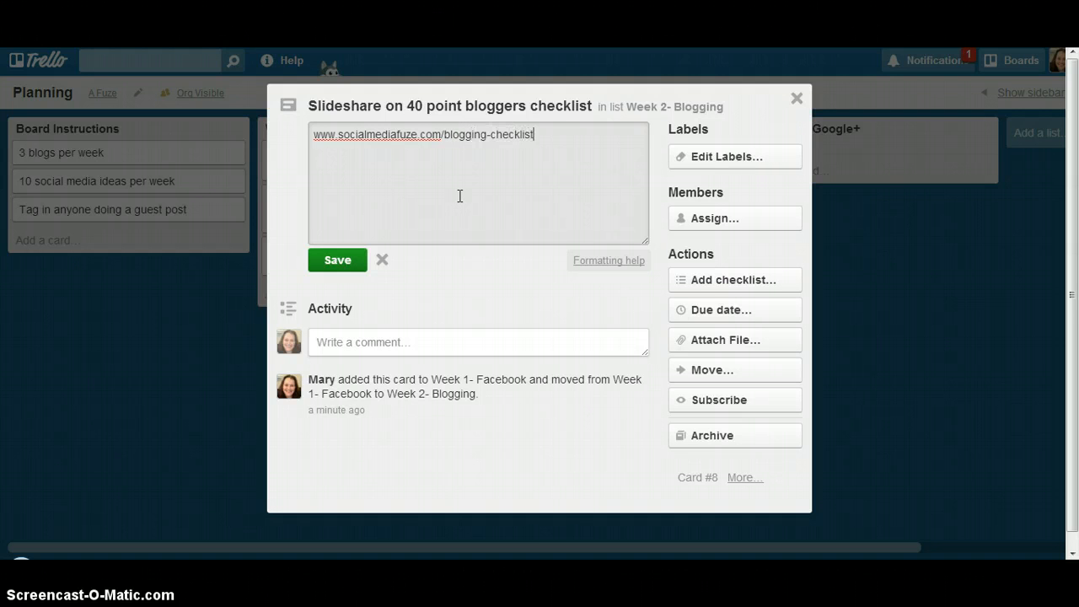
pyautogui.click(337, 259)
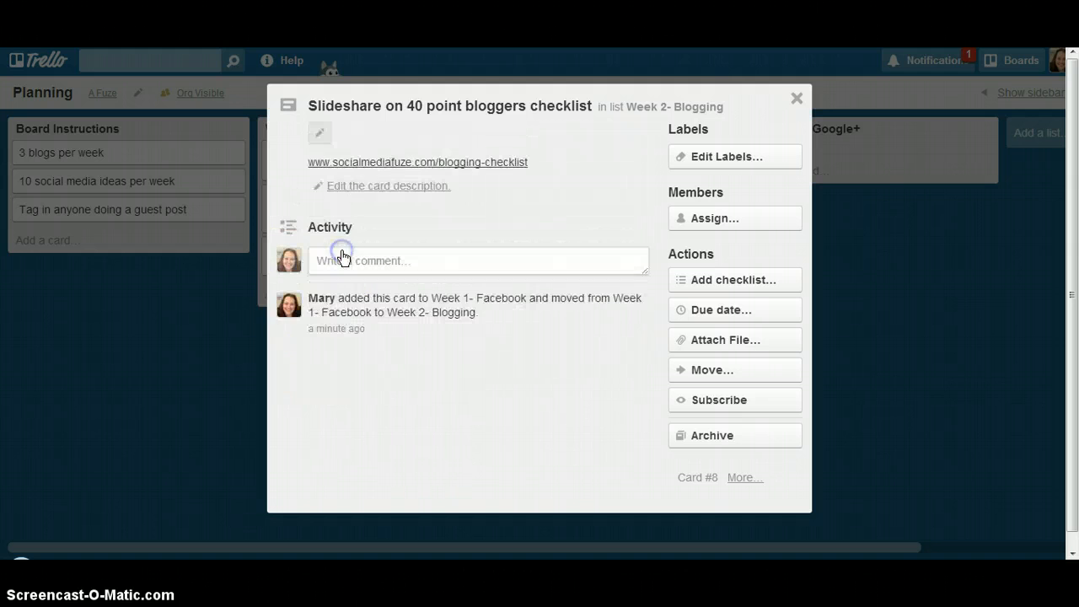
# Step: Check the link in the "Slideshare on 40 point bloggers checklist" card's description and view the sources available for attaching a file
pyautogui.click(379, 165)
pyautogui.hotkey('ctrl', 'w')
pyautogui.click(773, 342)
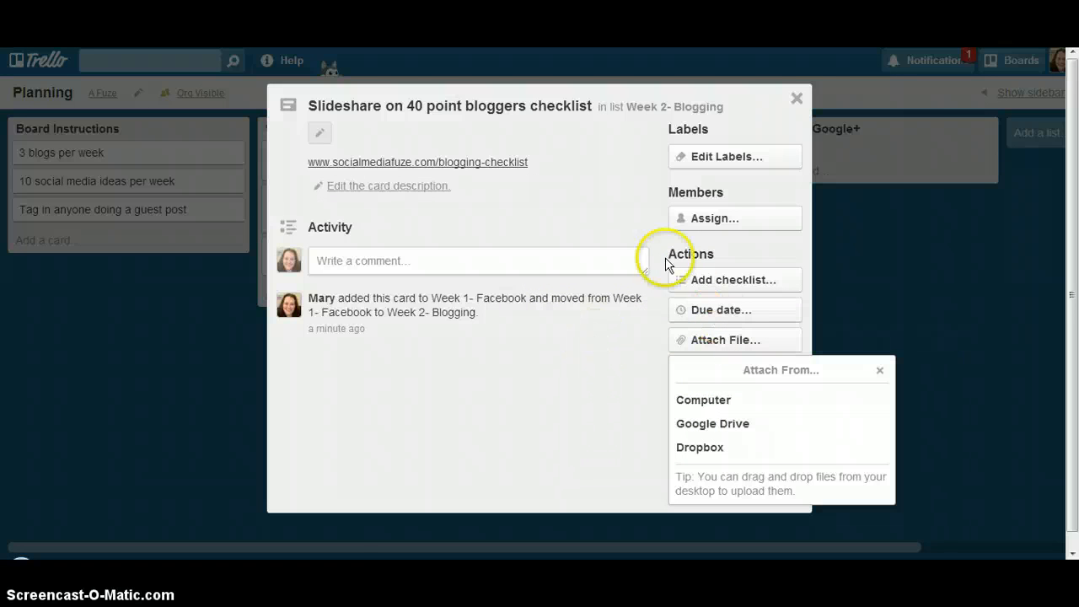
pyautogui.click(797, 100)
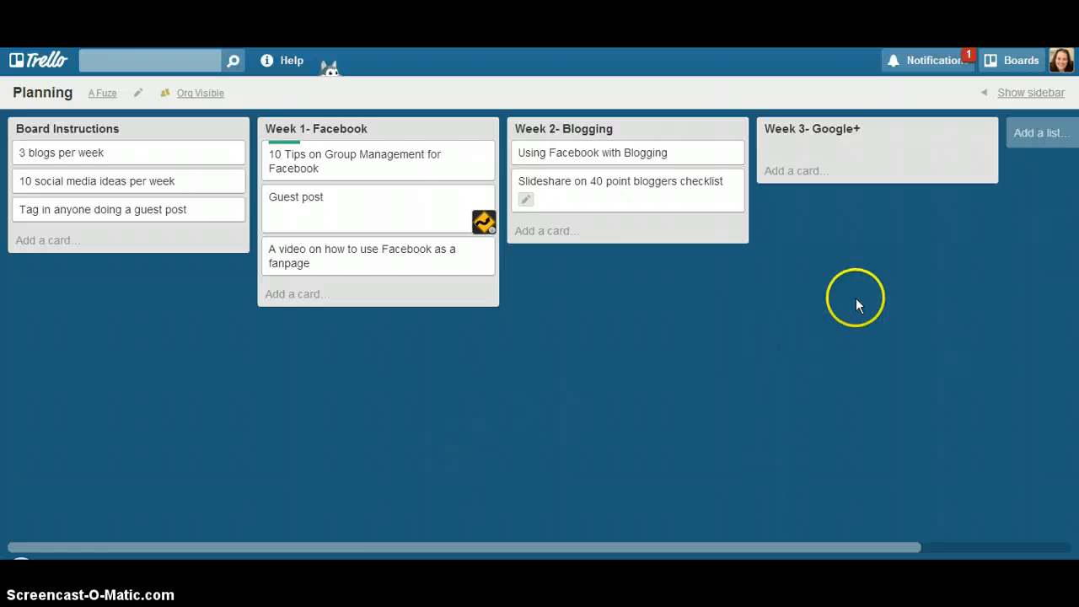
# Step: Look through the list of all available boards, including those of each organization, without leaving the Planning board
pyautogui.click(1020, 63)
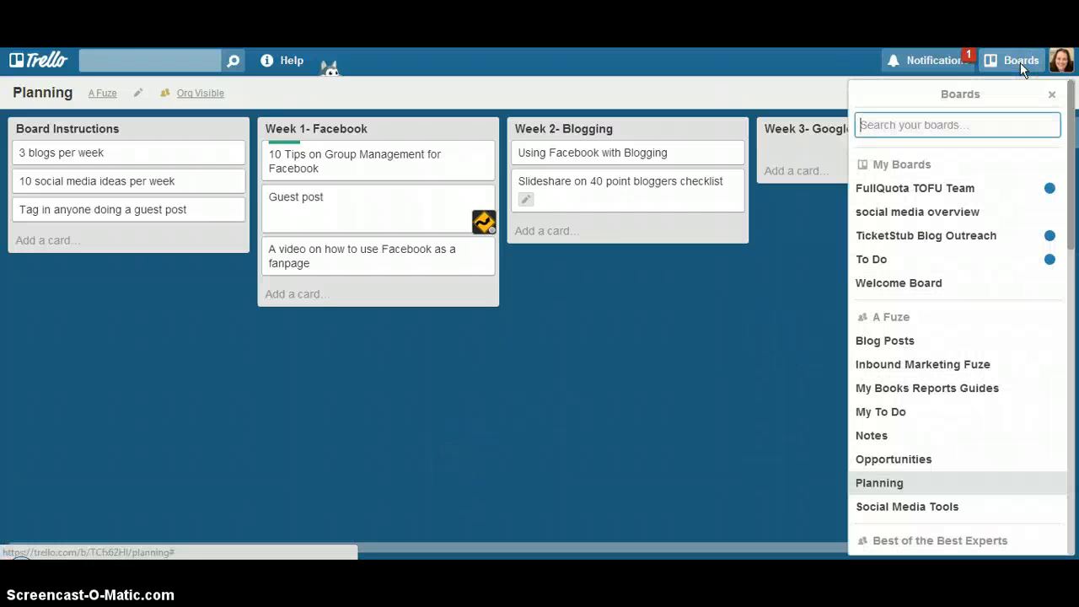
pyautogui.scroll(-7, 944, 274)
pyautogui.scroll(-5, 949, 283)
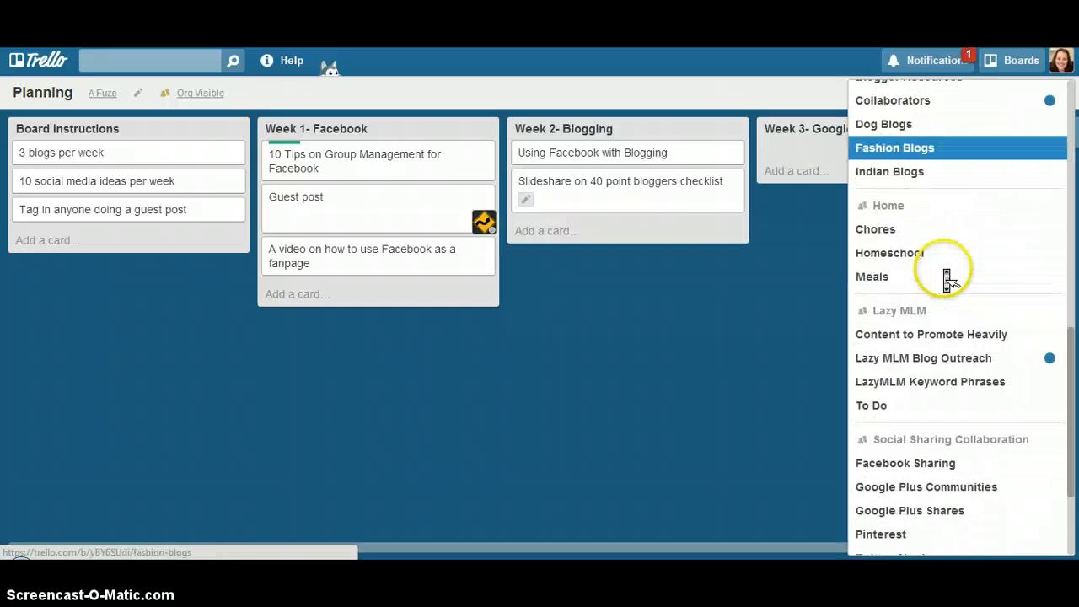
pyautogui.scroll(4, 949, 282)
pyautogui.scroll(8, 949, 280)
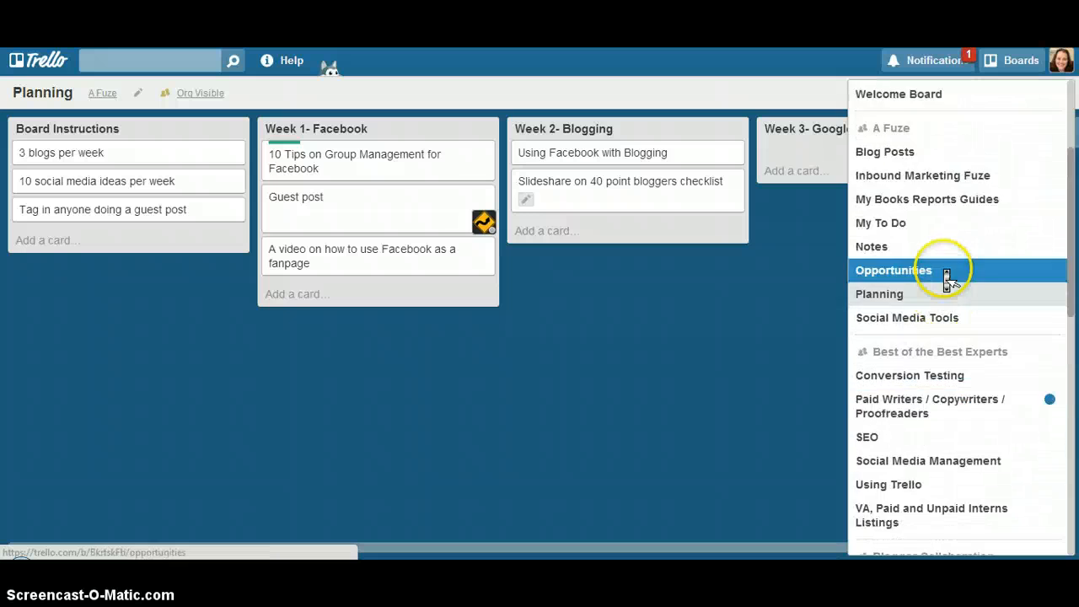
pyautogui.click(1014, 63)
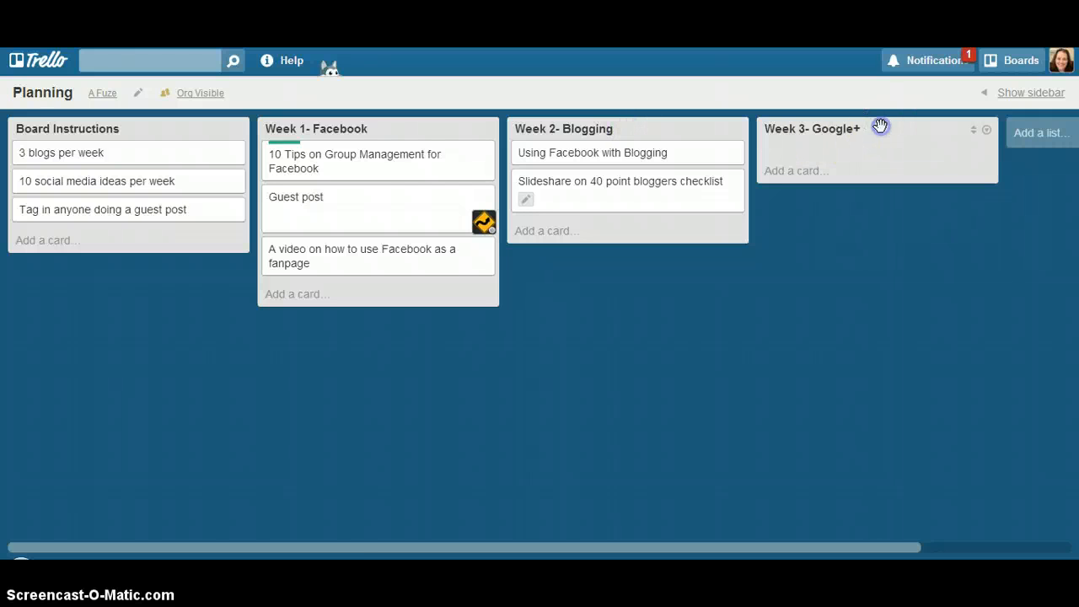
# Step: Review the "10 Tips on Group Management for Facebook" card and the label choices for the "Slideshare on 40 point bloggers checklist" card
pyautogui.click(353, 165)
pyautogui.click(844, 306)
pyautogui.click(611, 206)
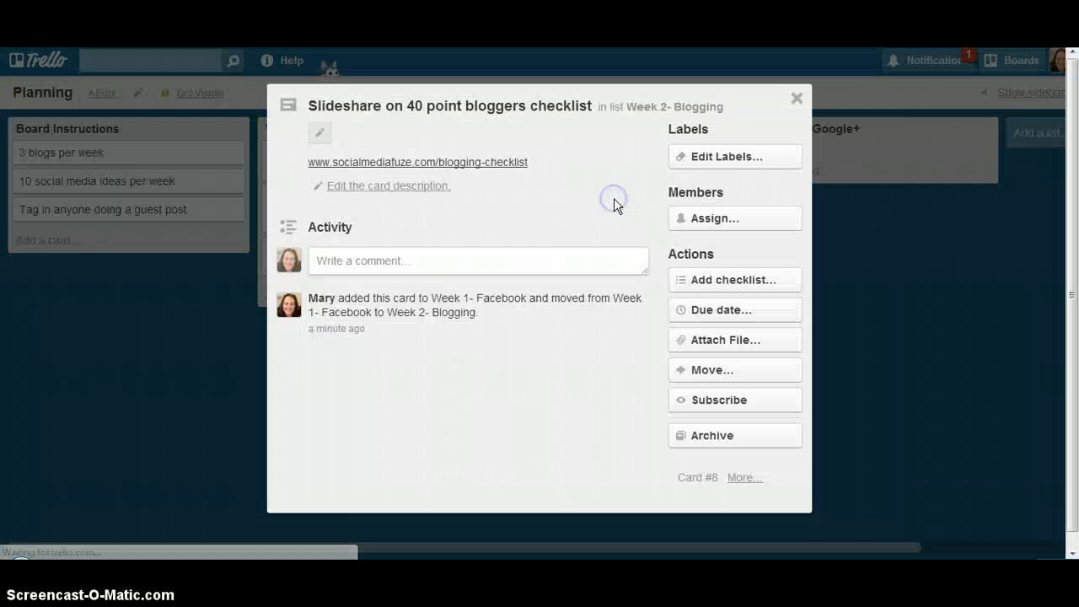
pyautogui.click(721, 160)
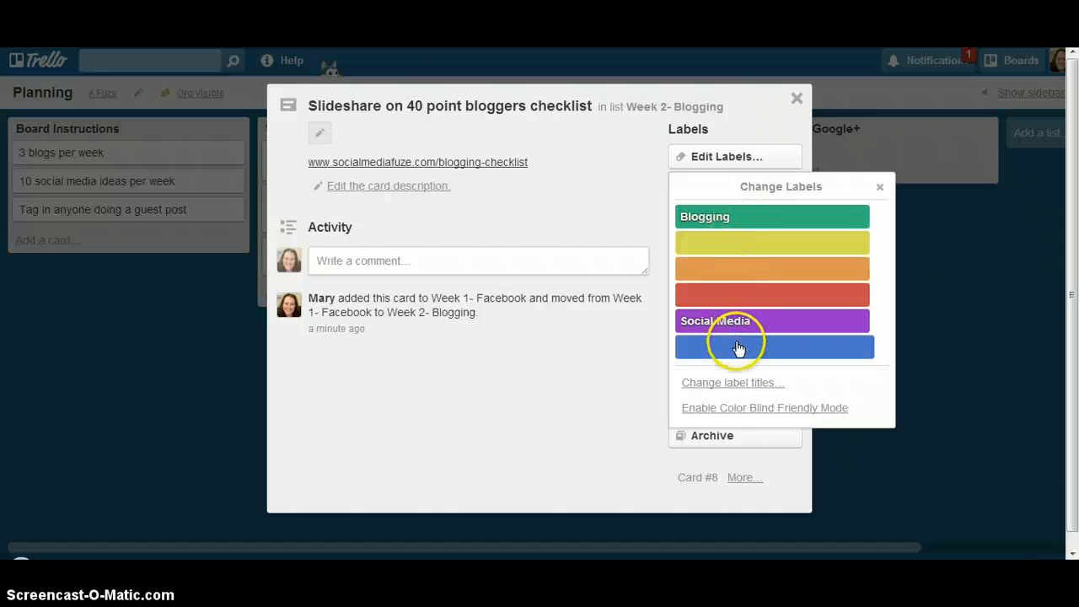
pyautogui.click(966, 334)
pyautogui.click(795, 103)
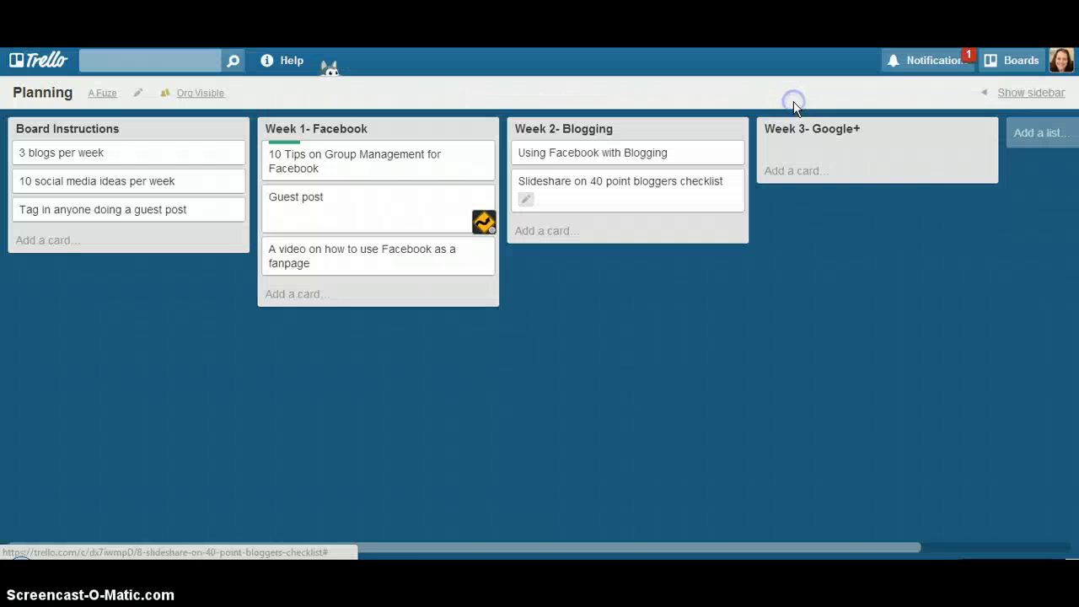